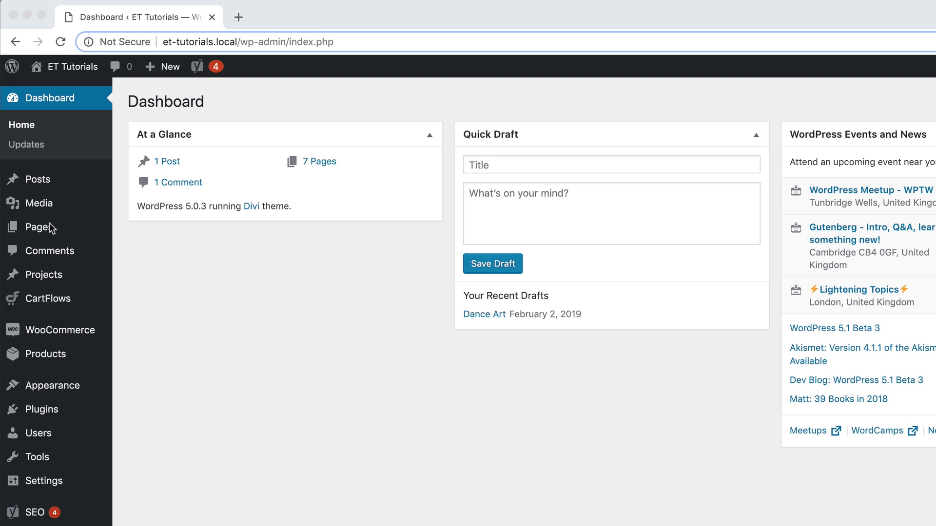
# Create a new page titled 'Customize Your Divi Slider' and launch the Divi Builder on it
pyautogui.moveTo(52, 230)
pyautogui.click(142, 251)
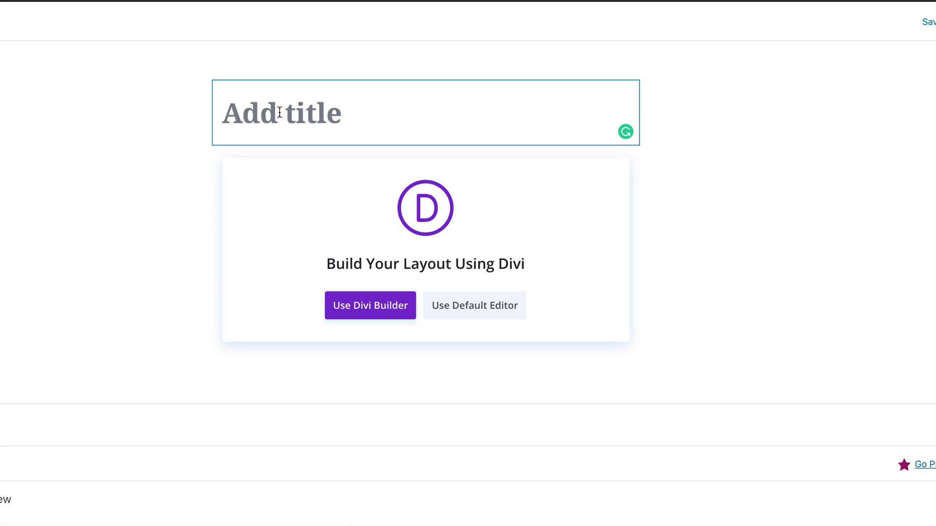
pyautogui.write('Customize Your Divi Slider')
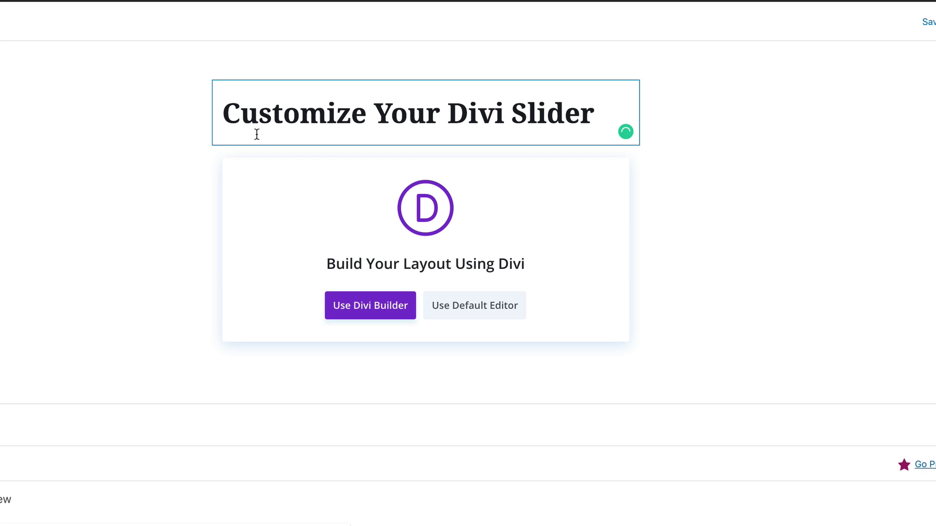
pyautogui.click(379, 308)
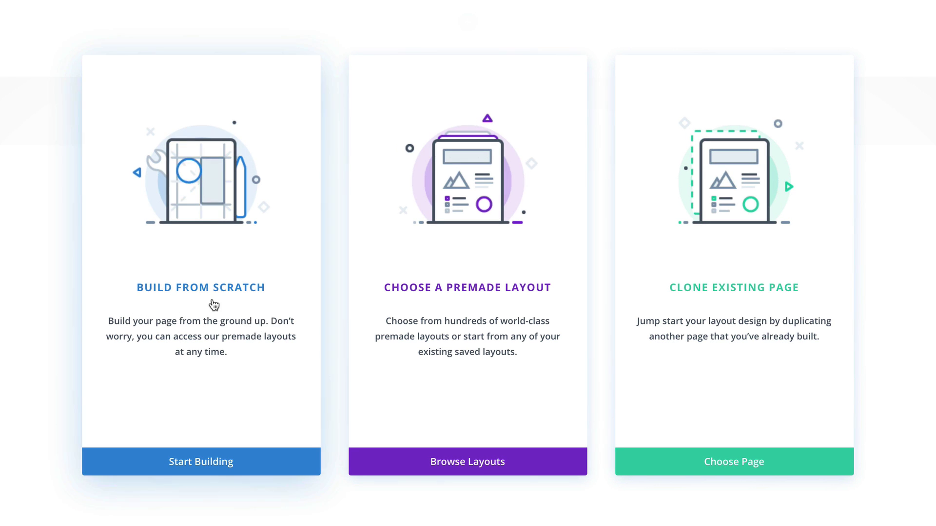
# Build from scratch and add a fullwidth section containing a Fullwidth Slider
pyautogui.click(194, 287)
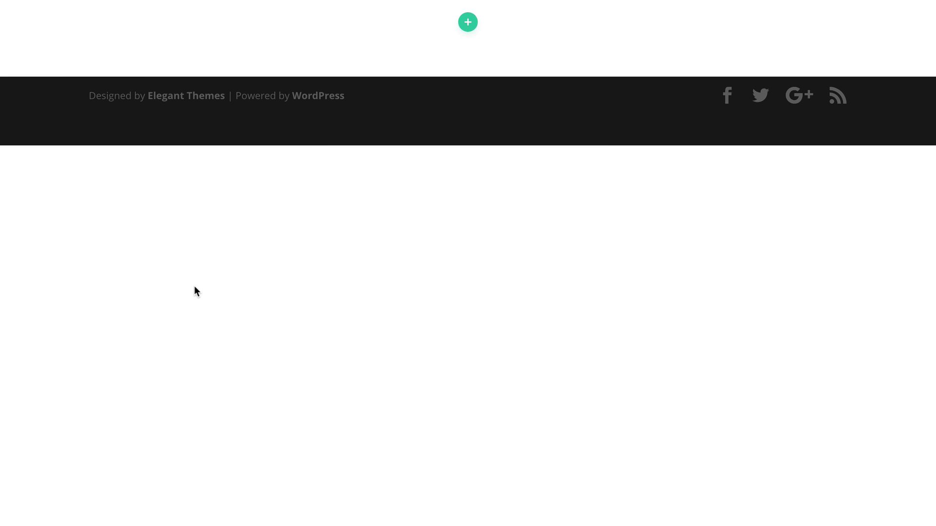
pyautogui.click(584, 53)
pyautogui.click(468, 78)
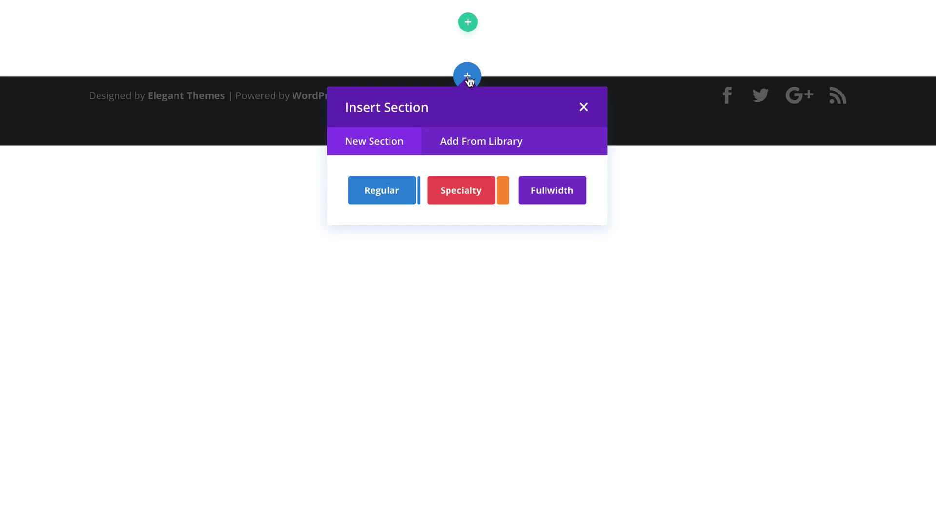
pyautogui.click(549, 195)
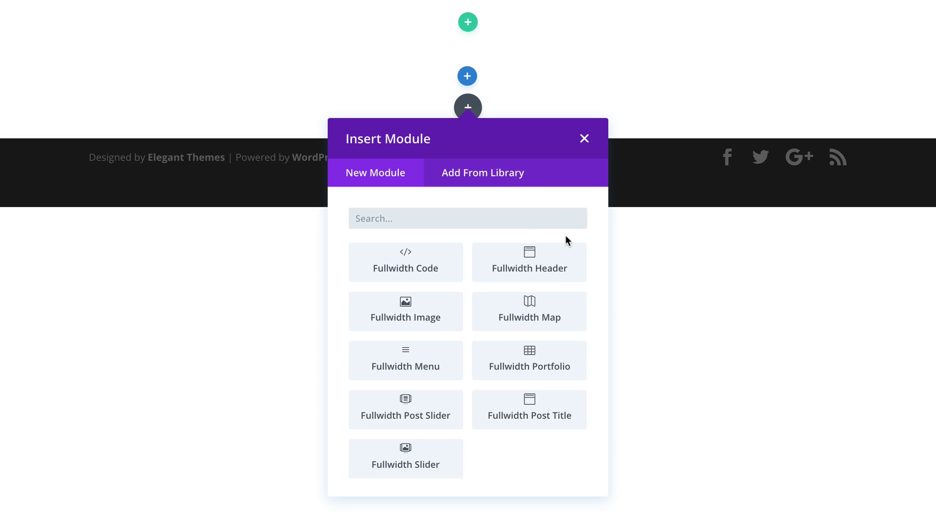
pyautogui.click(425, 462)
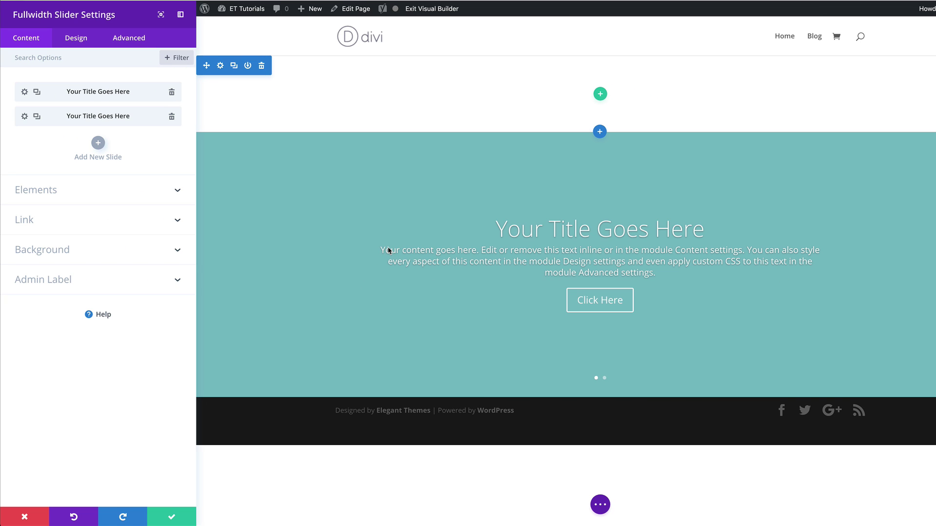
pyautogui.click(171, 516)
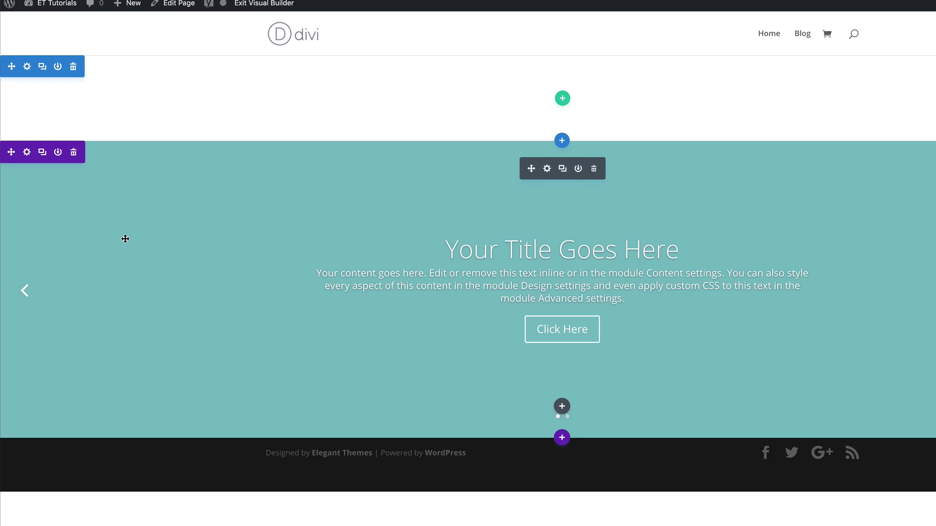
# Set the slider section's background colour to #222222
pyautogui.click(27, 152)
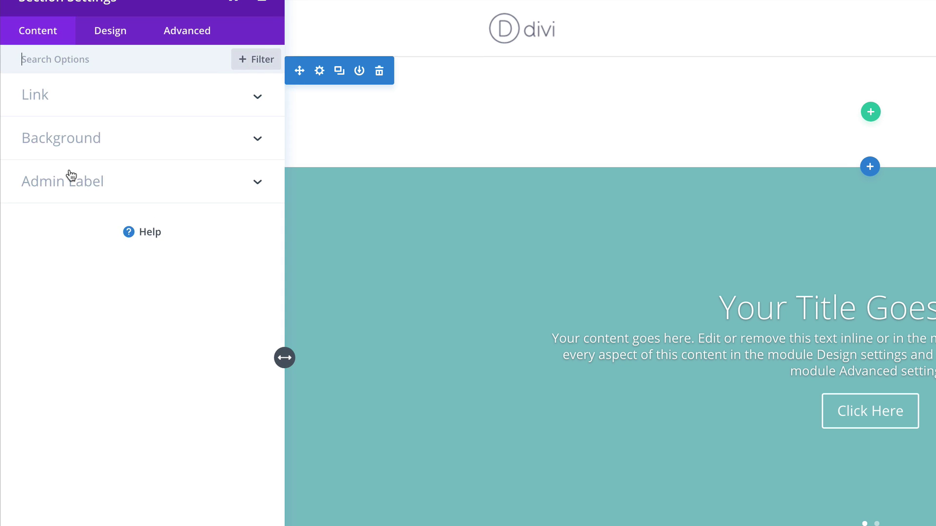
pyautogui.click(77, 143)
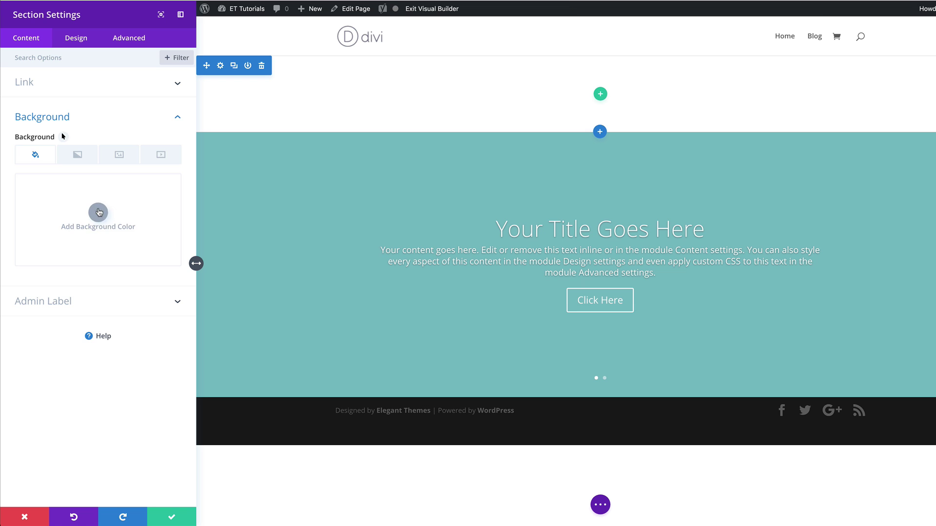
pyautogui.click(99, 212)
pyautogui.click(47, 185)
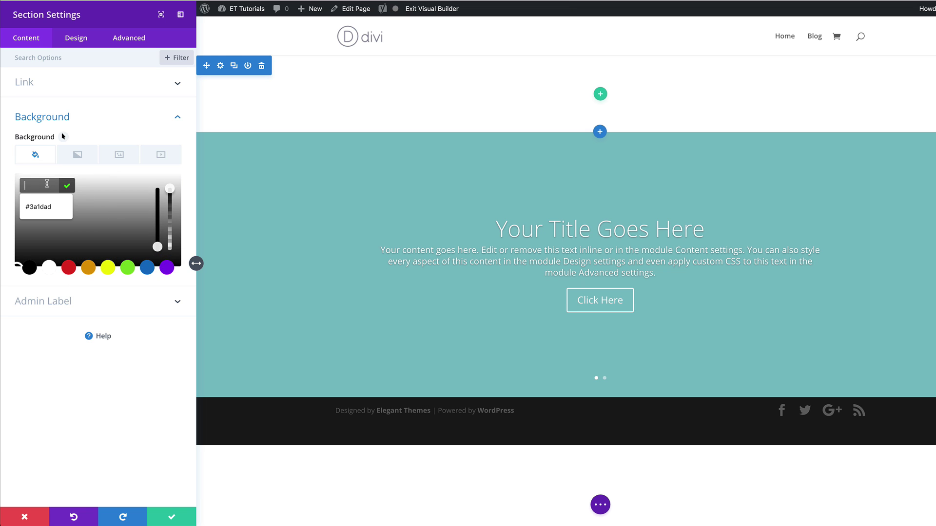
pyautogui.write('#222222')
pyautogui.click(176, 521)
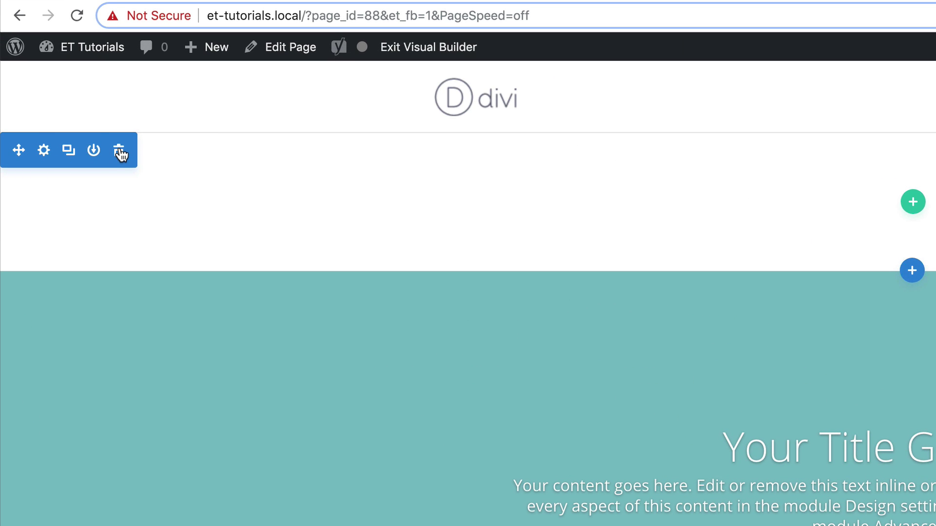
# Delete the empty white section and the slider's second slide
pyautogui.click(119, 152)
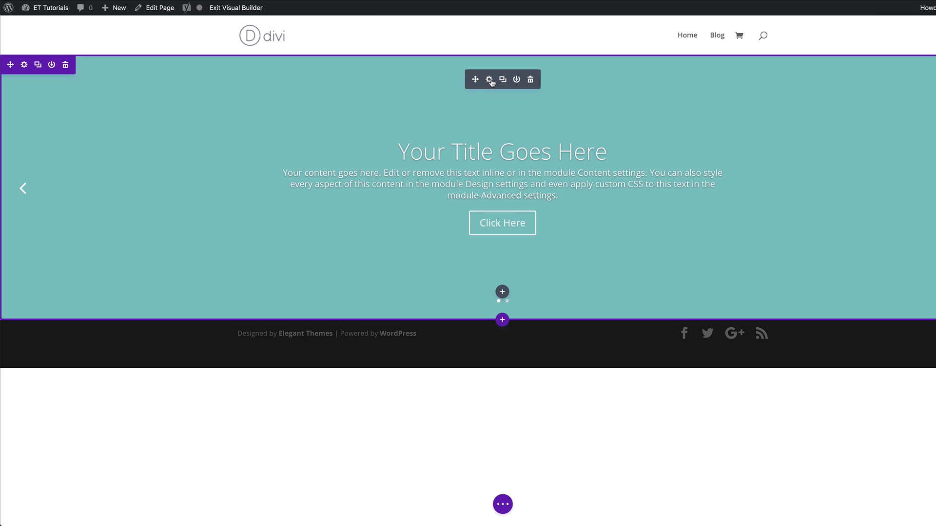
pyautogui.click(489, 80)
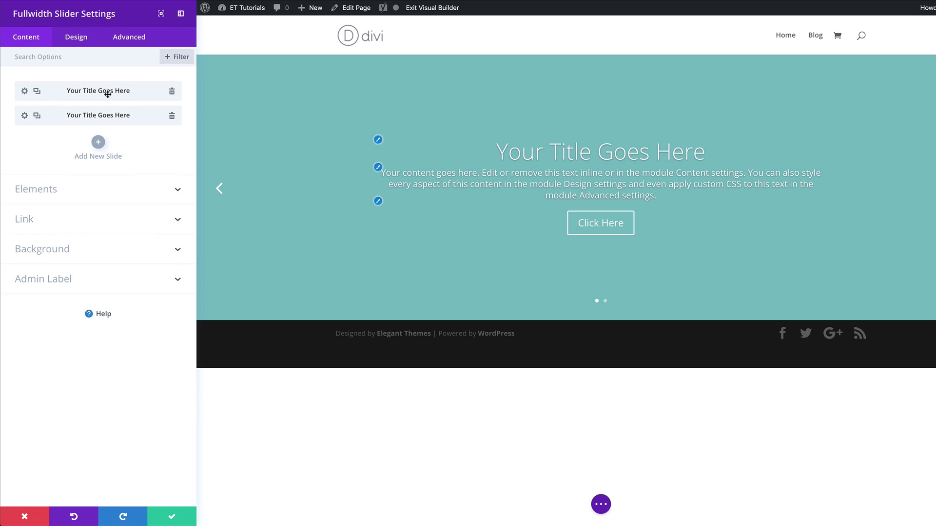
pyautogui.click(171, 117)
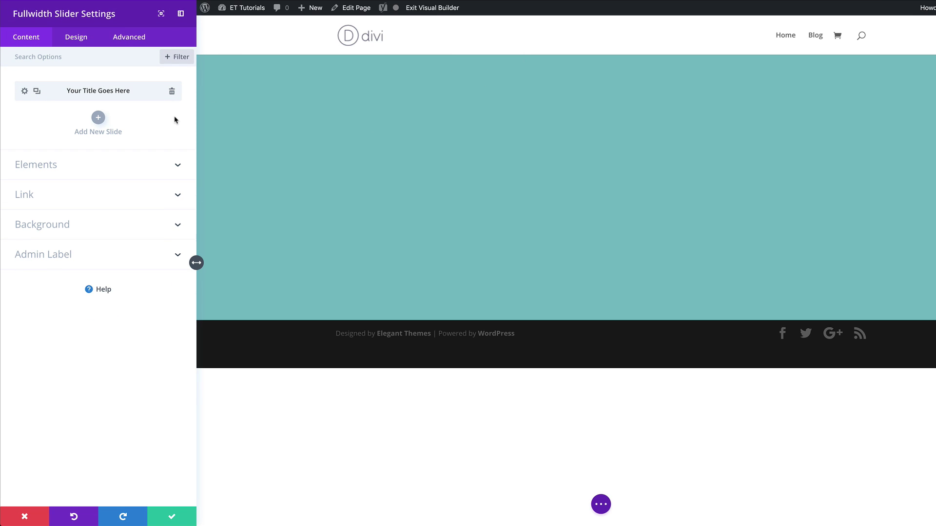
# Replace the remaining slide's body text with the 'Business.' markup
pyautogui.click(25, 92)
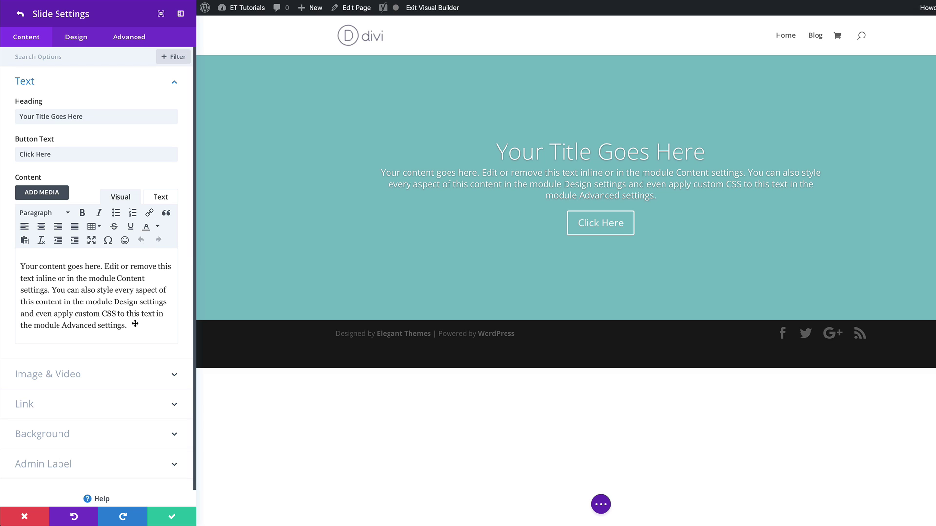
pyautogui.click(164, 198)
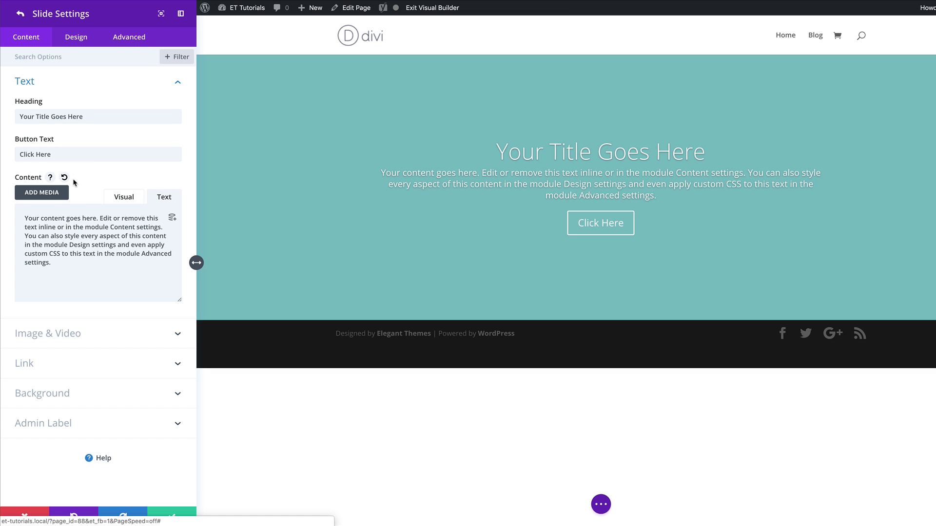
pyautogui.moveTo(20, 217); pyautogui.dragTo(64, 271)
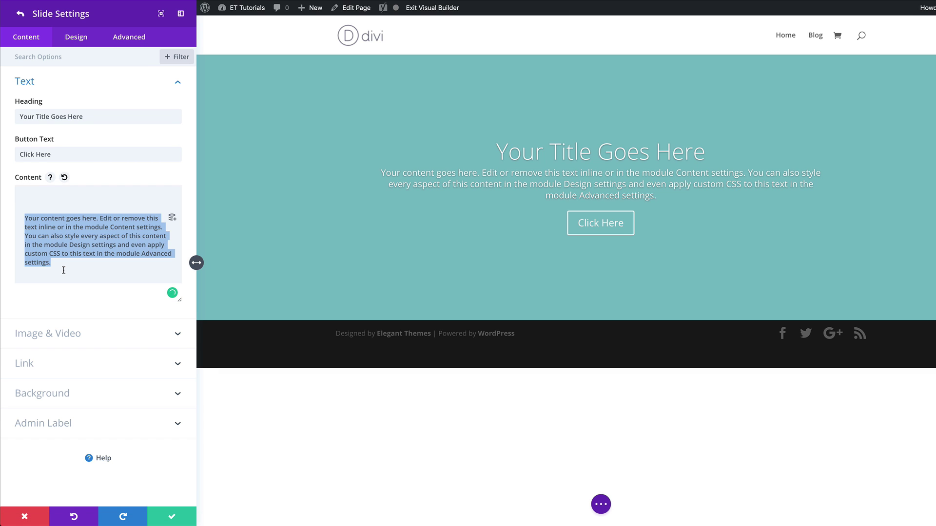
pyautogui.write('Business<span style="color: #EE164D;">.</span>')
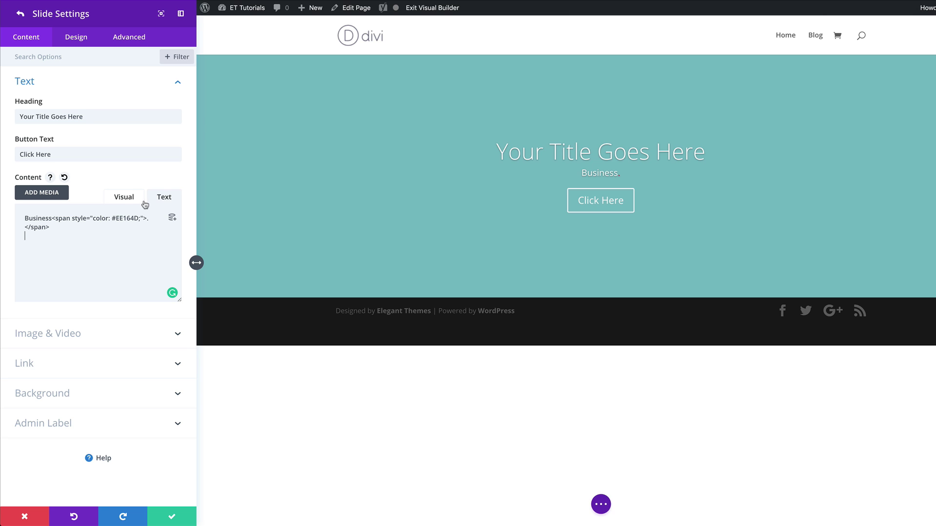
pyautogui.click(129, 200)
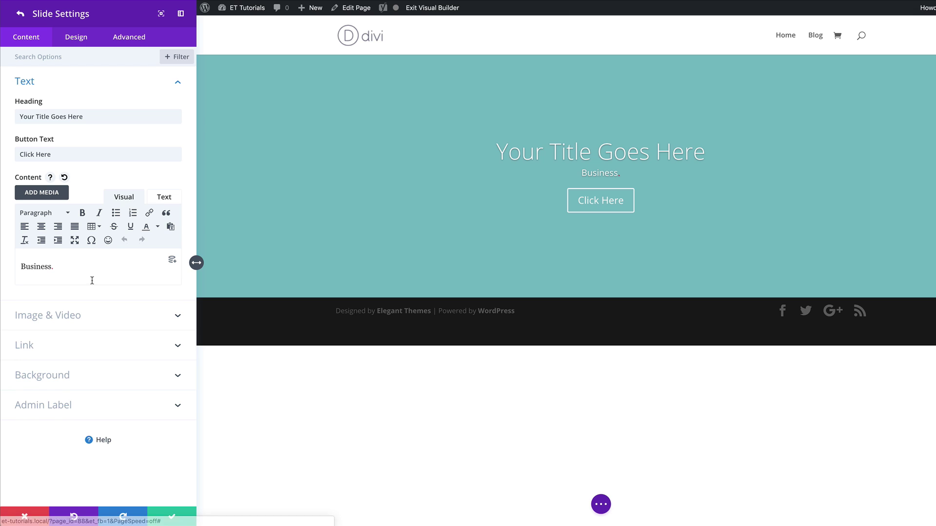
# Change the button text to 'Get Started' and the heading to 'Websites that give you more...'
pyautogui.tripleClick(65, 154)
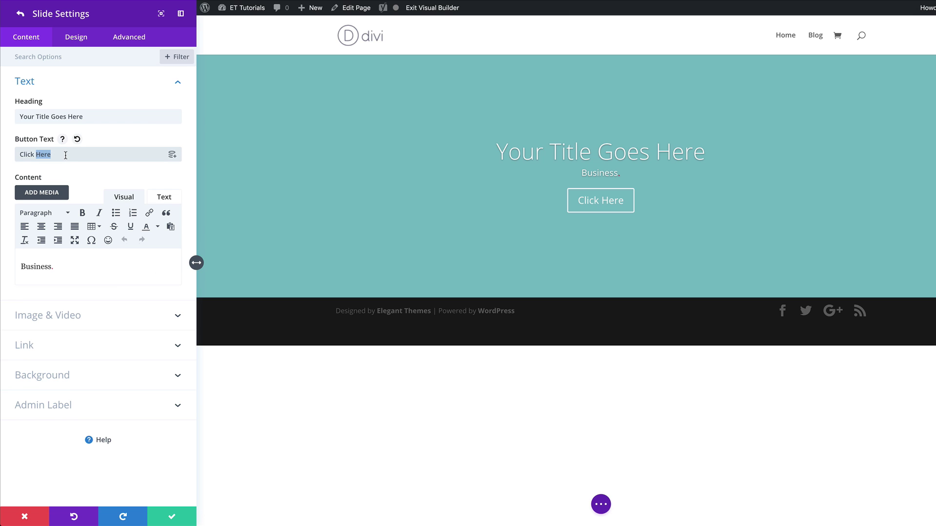
pyautogui.write('Get Started')
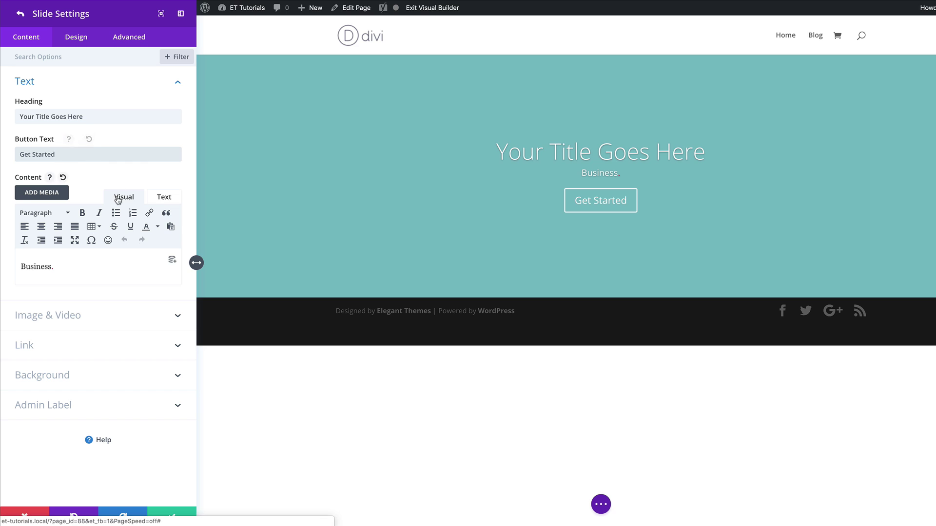
pyautogui.tripleClick(92, 117)
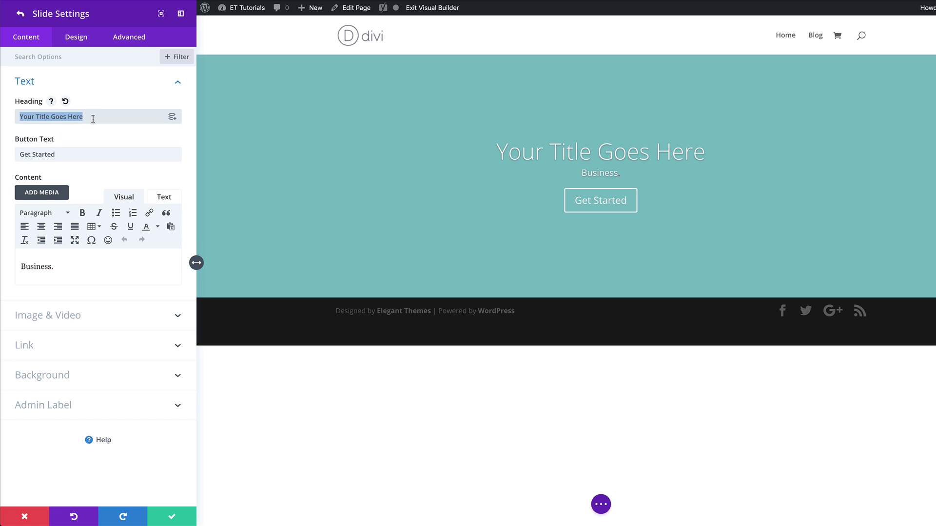
pyautogui.write('Websites that give you more...')
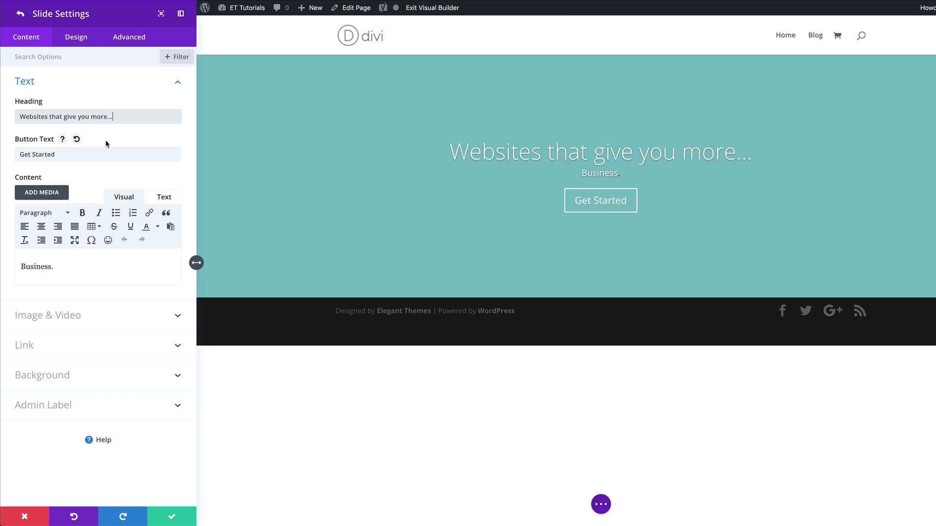
# Set the slide background to white at 0 opacity, save, and duplicate the slide
pyautogui.click(65, 375)
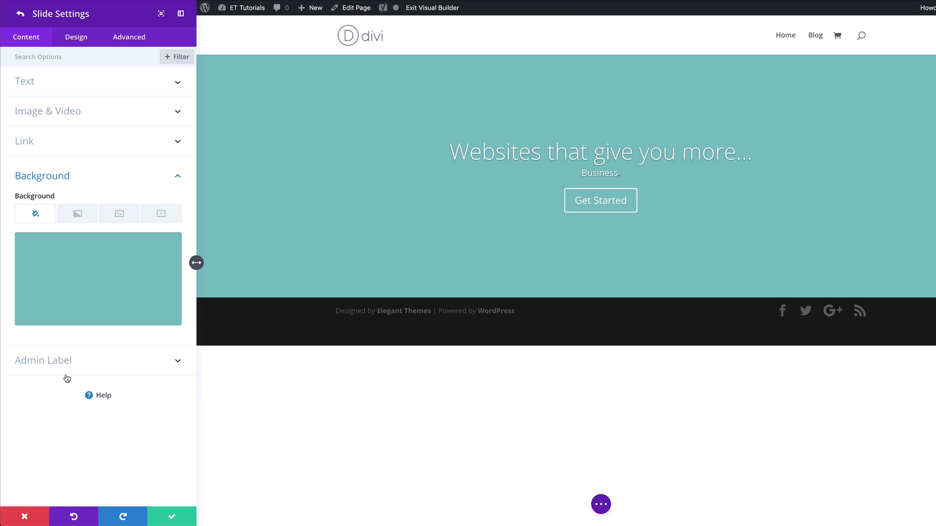
pyautogui.click(98, 267)
pyautogui.click(49, 327)
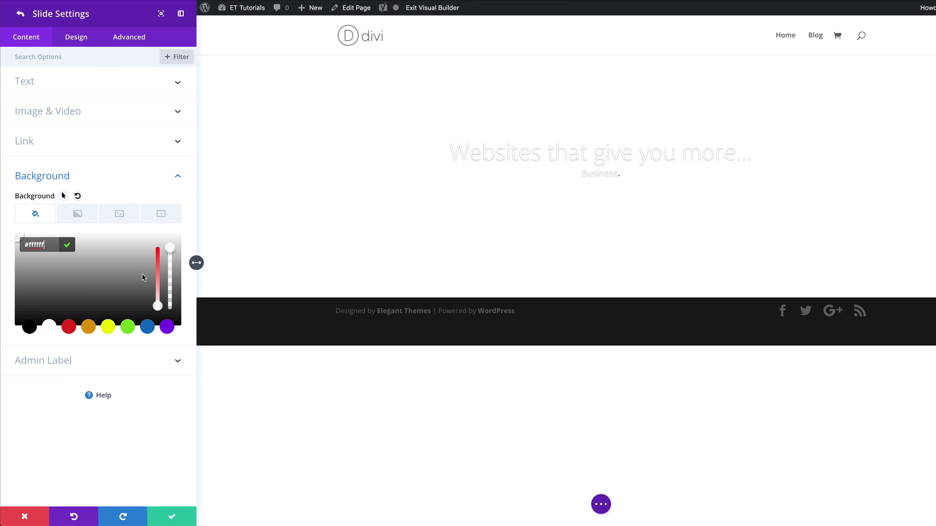
pyautogui.moveTo(171, 251); pyautogui.dragTo(174, 315)
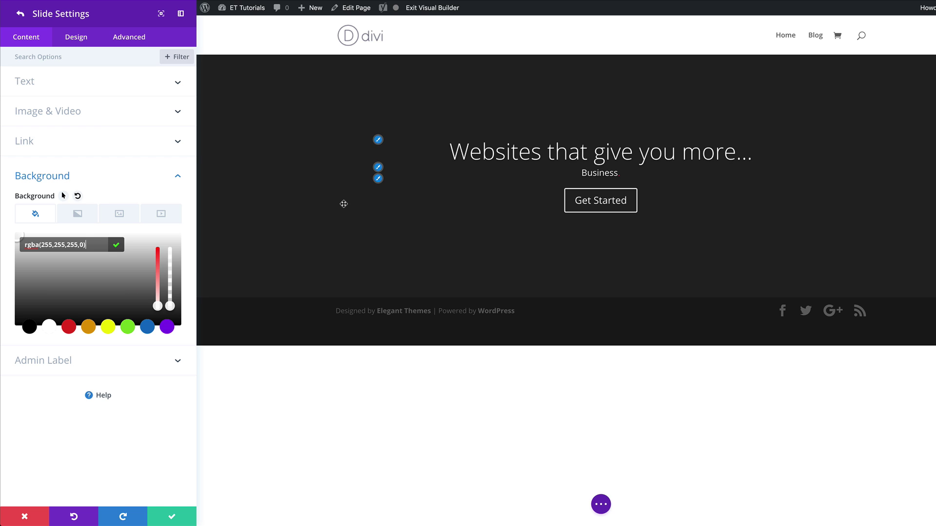
pyautogui.click(180, 520)
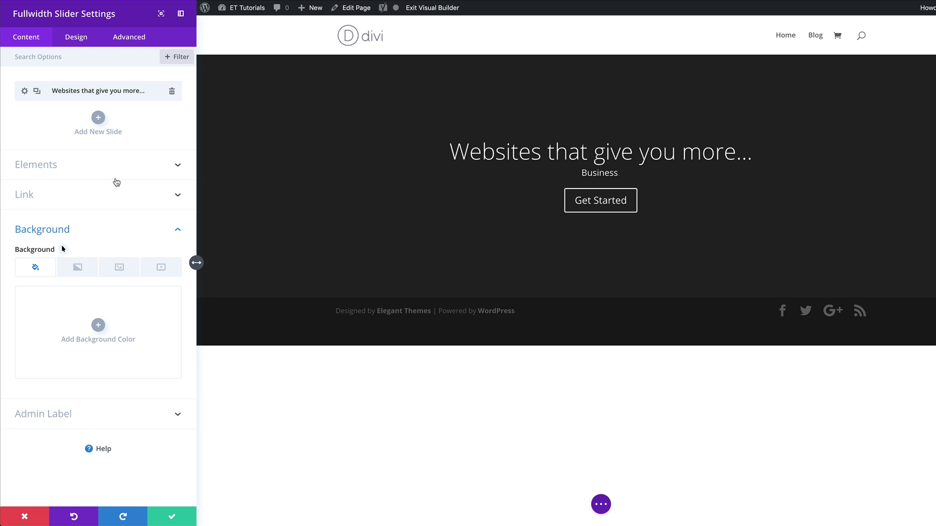
pyautogui.click(37, 92)
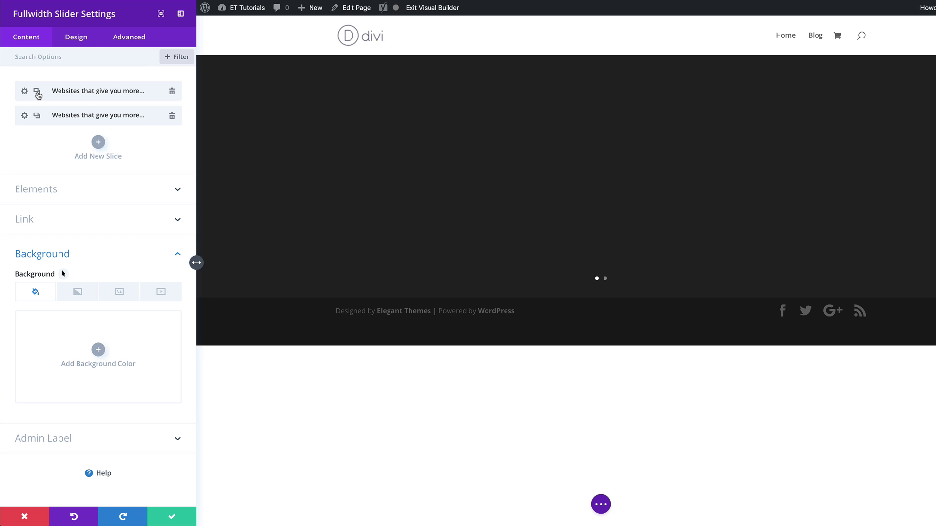
# Add a third slide and change the second slide's 'Business' text to 'Money'
pyautogui.click(37, 93)
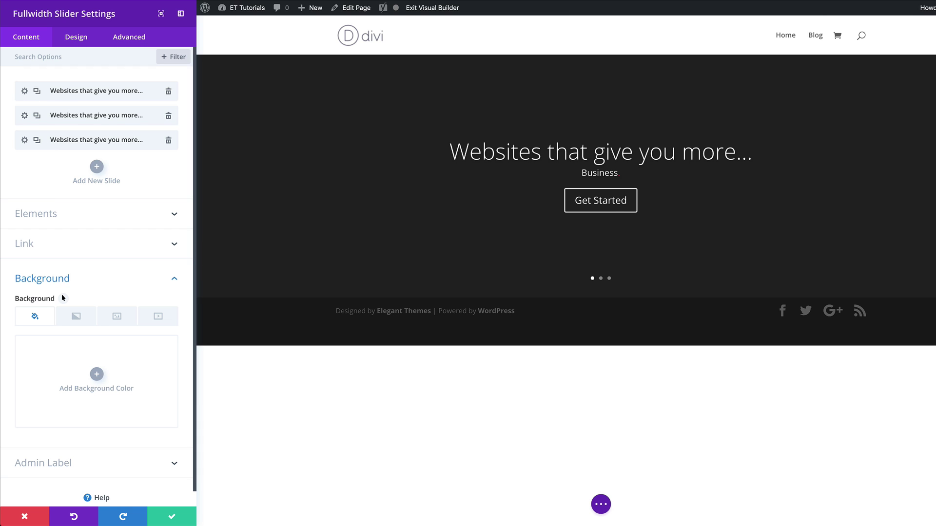
pyautogui.click(25, 117)
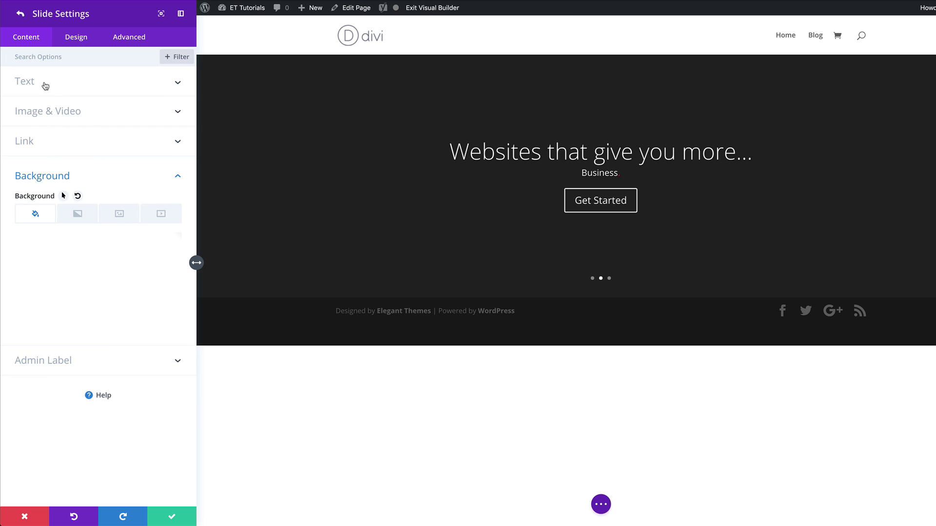
pyautogui.click(44, 83)
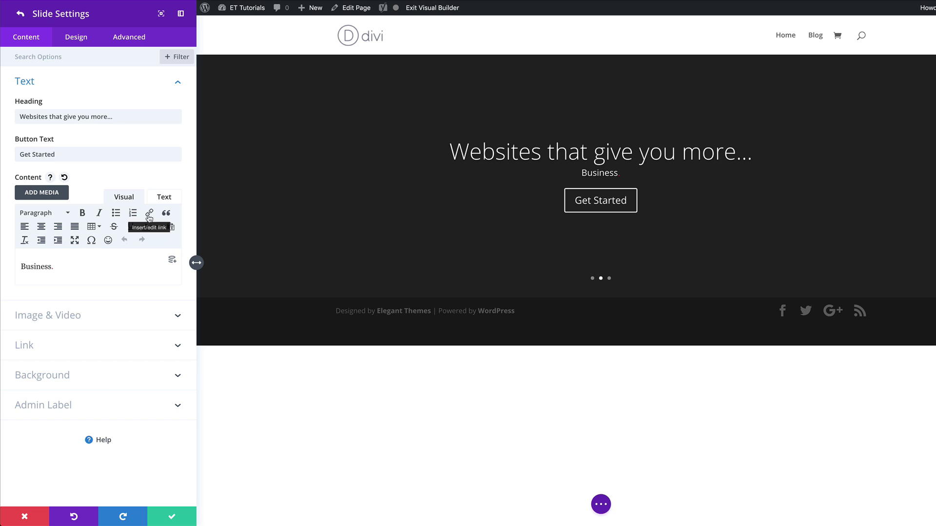
pyautogui.click(164, 198)
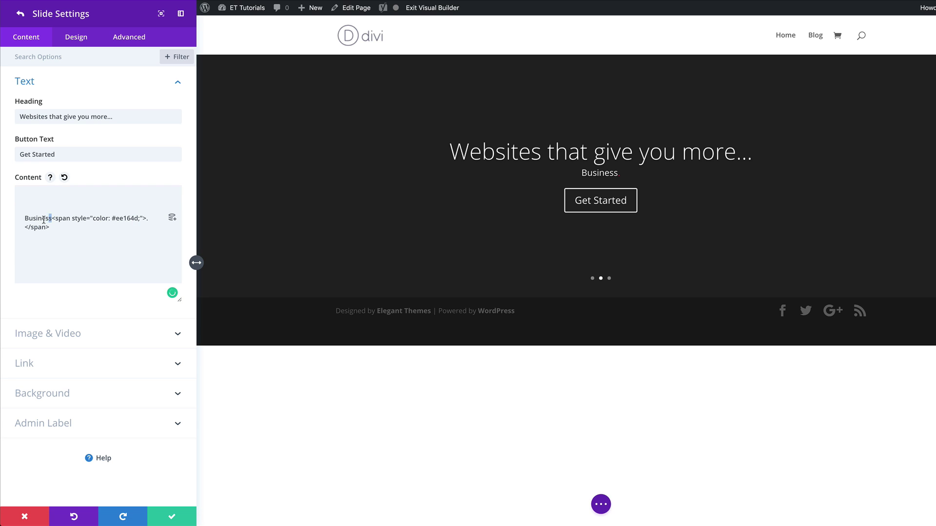
pyautogui.moveTo(51, 221); pyautogui.dragTo(15, 220)
pyautogui.write('Money')
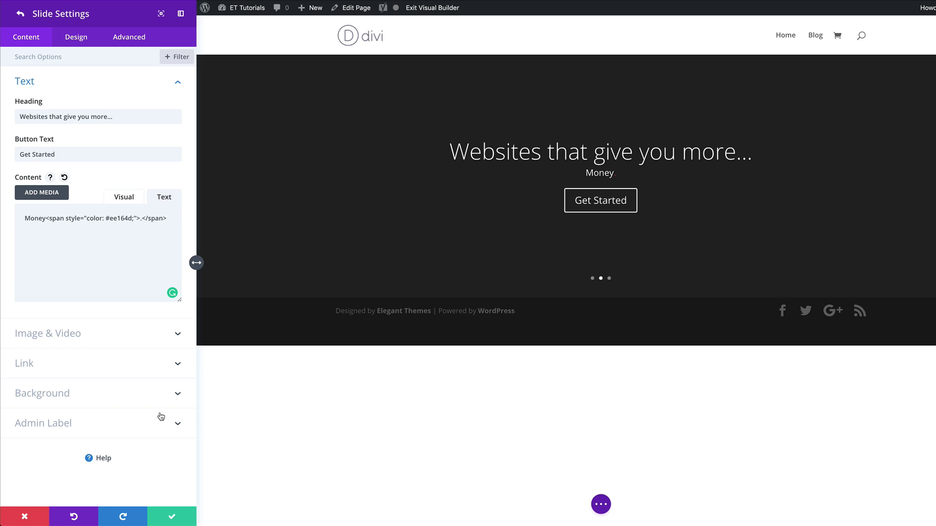
pyautogui.click(168, 519)
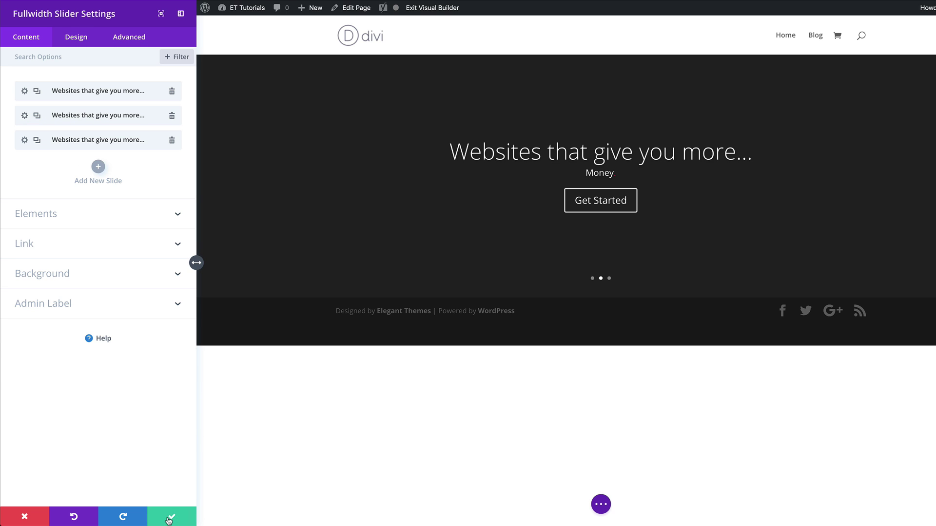
# Change the third slide's 'Business' text to 'Success' and save it
pyautogui.click(25, 140)
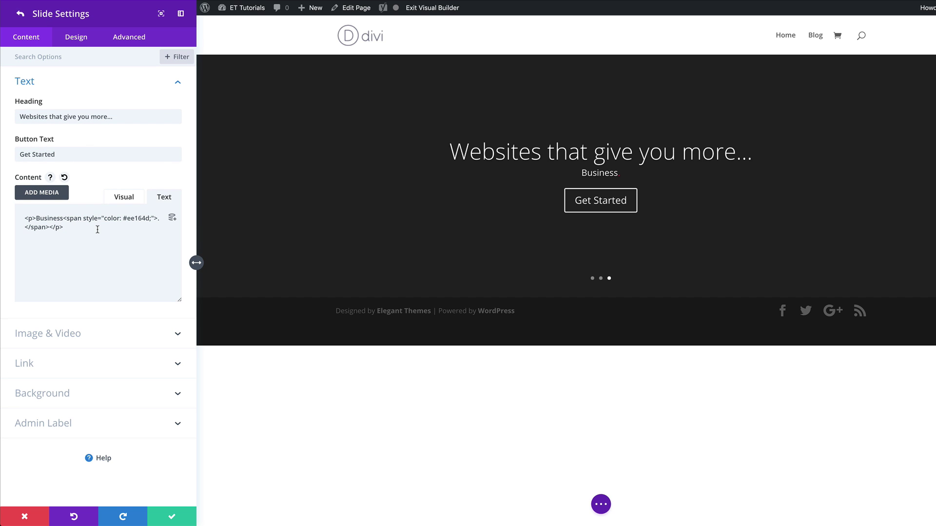
pyautogui.doubleClick(47, 218)
pyautogui.write('Success')
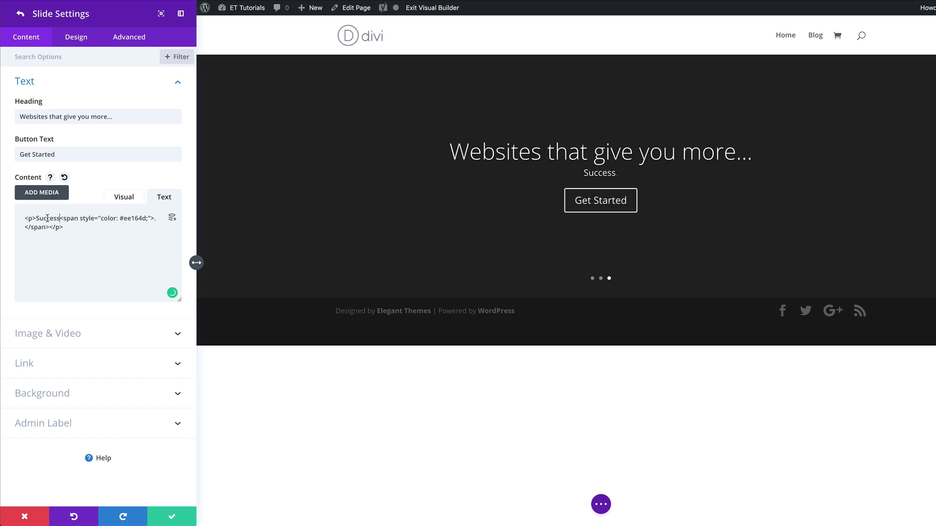
pyautogui.click(172, 517)
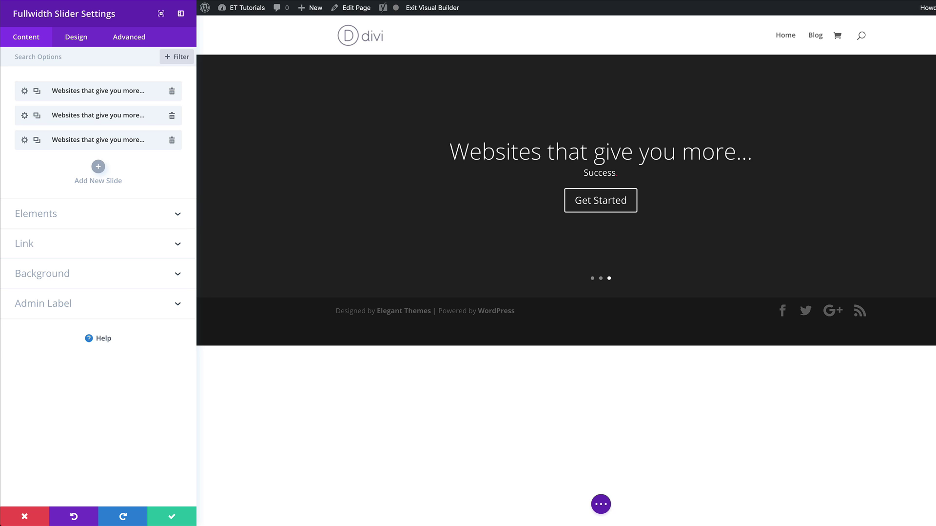
# Add 'animation-name: none;' to the slider's Slide Description custom CSS
pyautogui.click(135, 39)
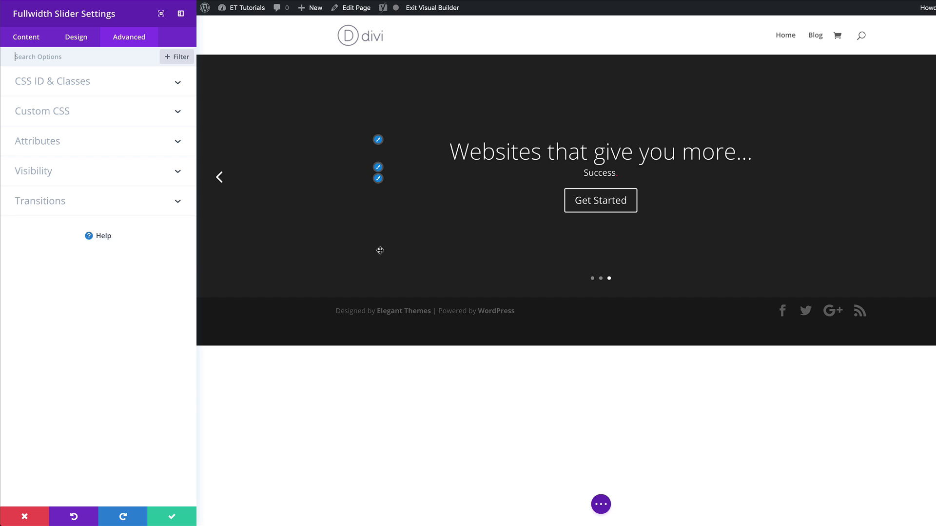
pyautogui.click(58, 114)
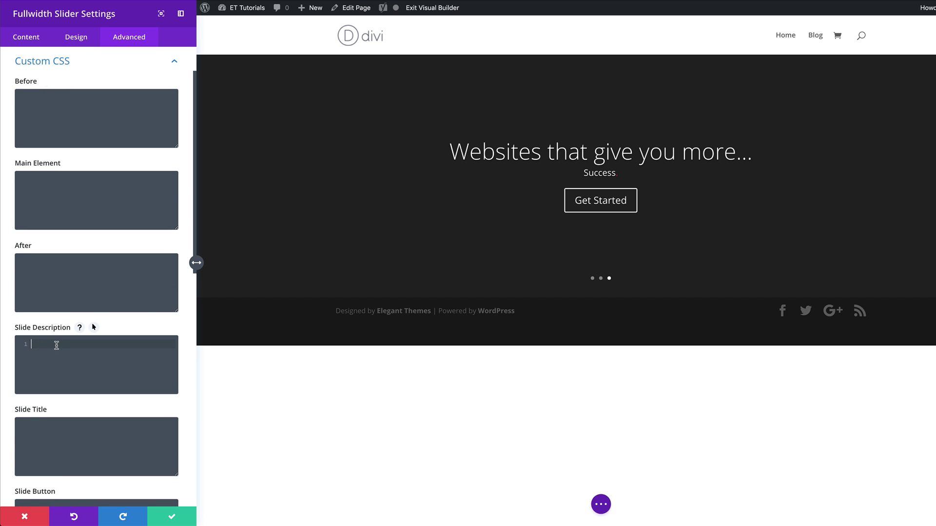
pyautogui.click(59, 346)
pyautogui.write('animation-name: none;')
# Turn on the slider's Automatic Animation with a speed of 3000 ms
pyautogui.click(77, 39)
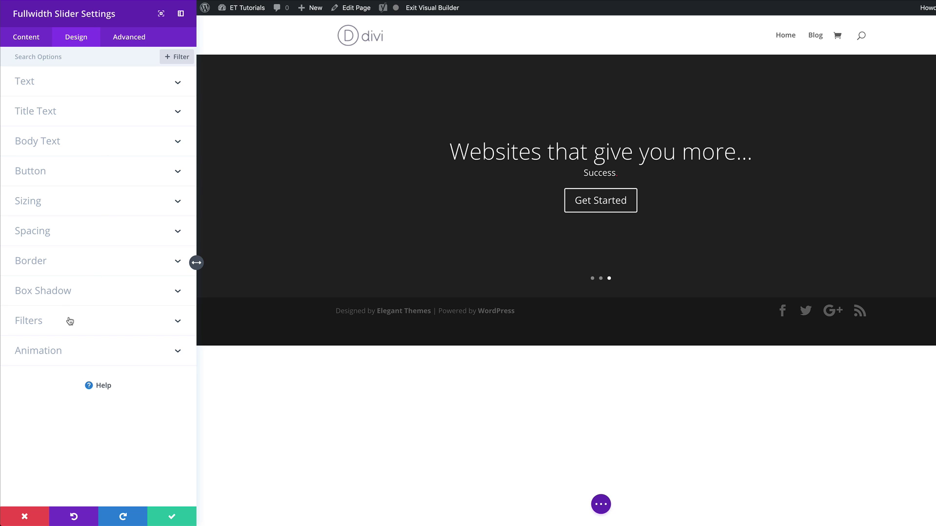
pyautogui.click(68, 351)
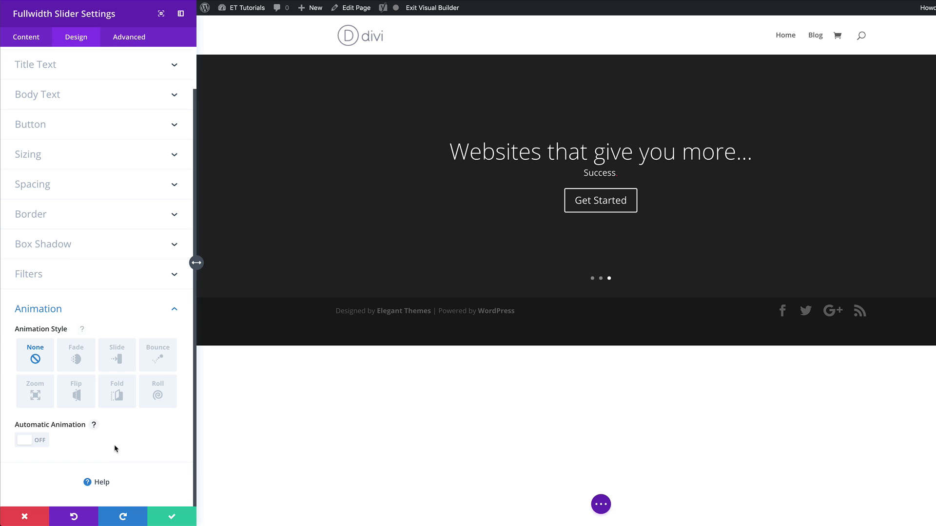
pyautogui.click(42, 443)
pyautogui.scroll(-1, 115, 440)
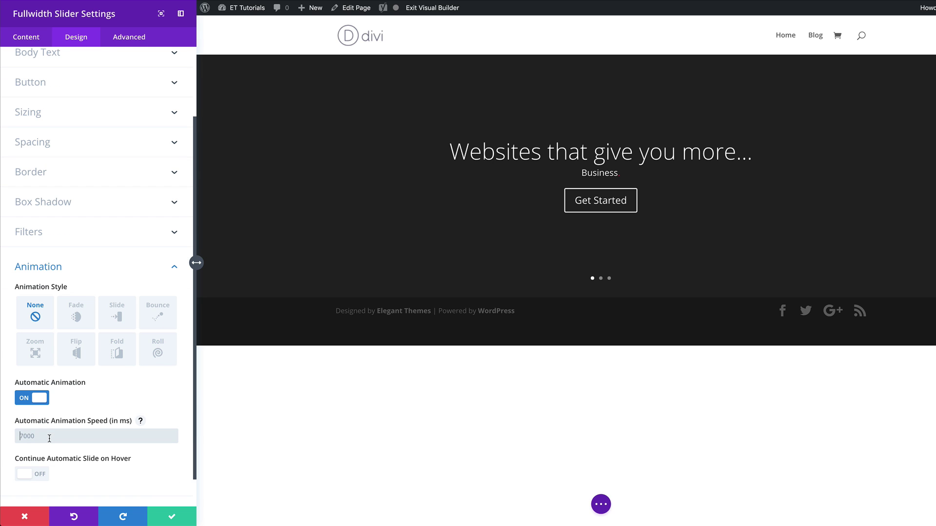
pyautogui.write('3000')
pyautogui.click(93, 442)
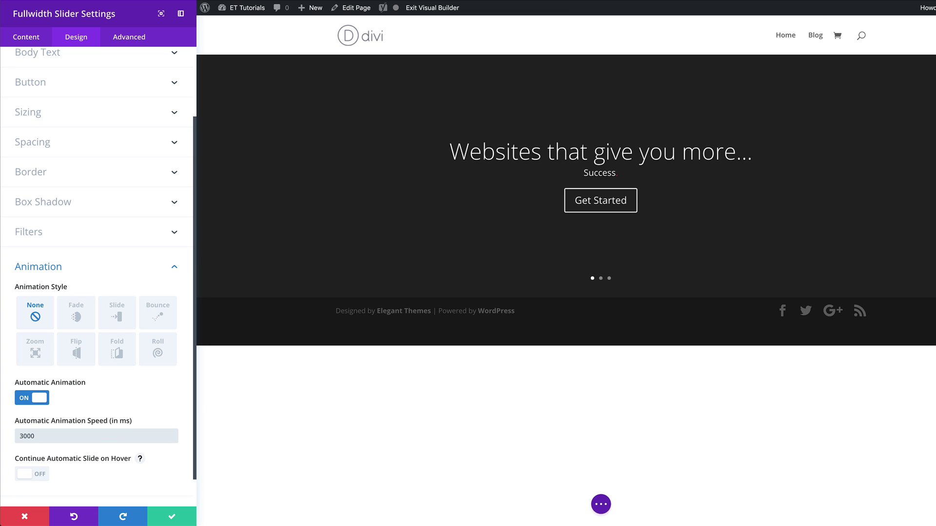
pyautogui.scroll(2, 107, 242)
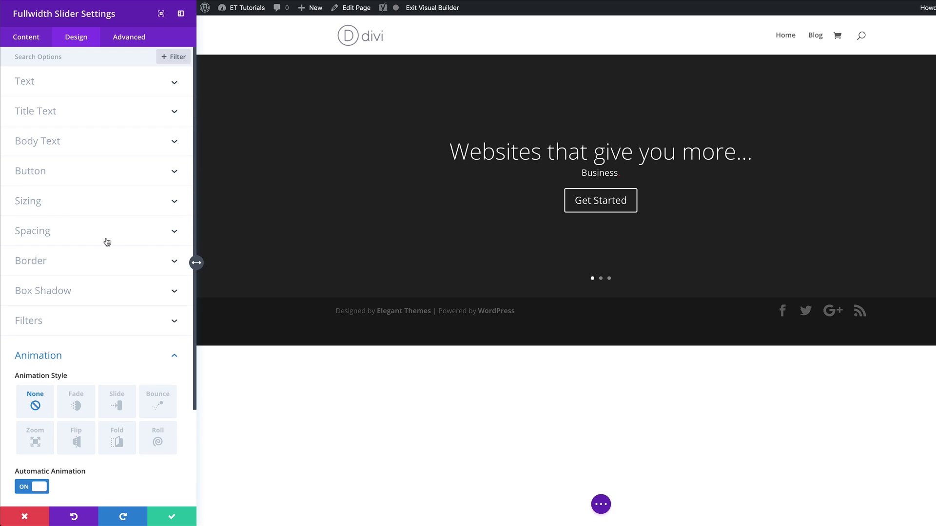
# Set the slider's text orientation to left-aligned
pyautogui.click(36, 87)
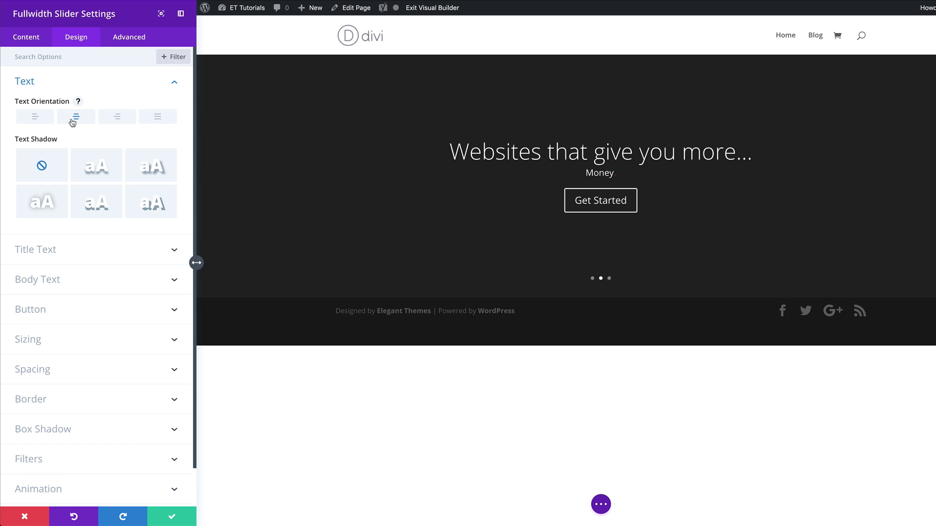
pyautogui.click(34, 118)
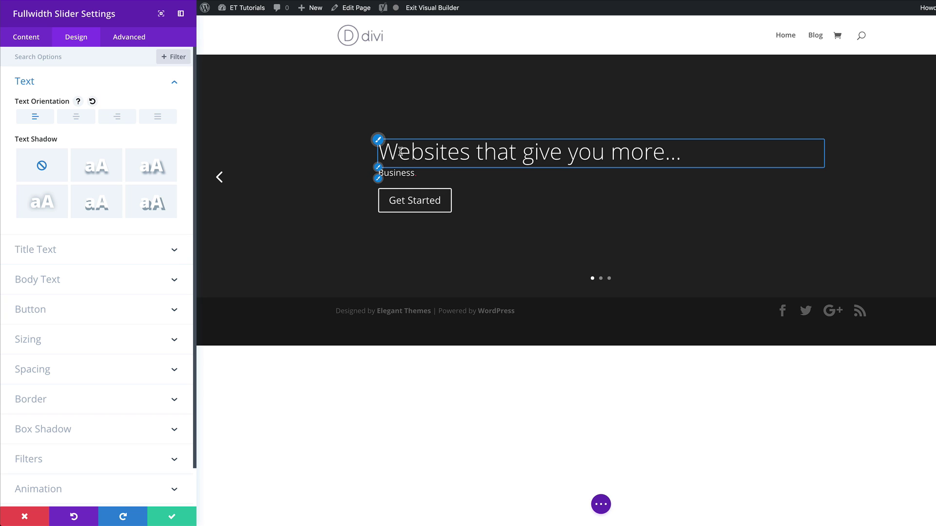
pyautogui.click(378, 141)
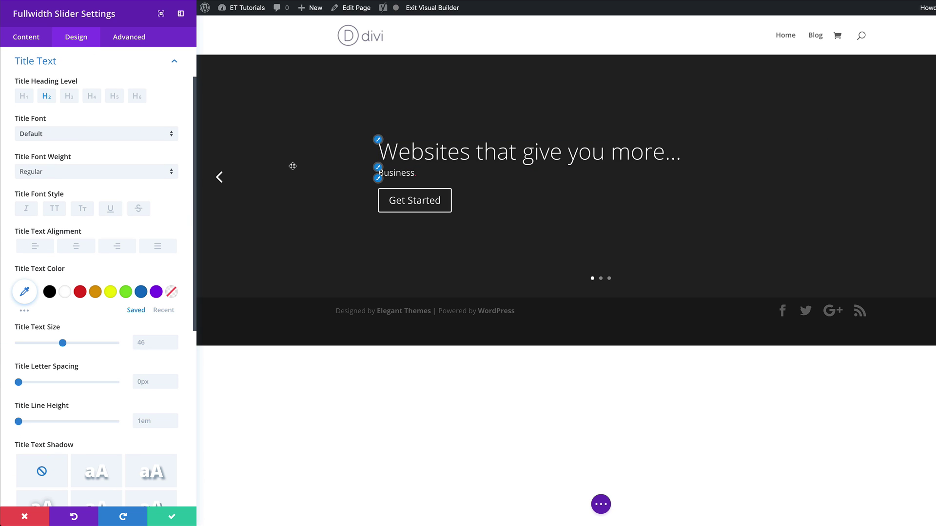
# Set the slide title font to Lato Light at 32px
pyautogui.click(55, 135)
pyautogui.click(95, 45)
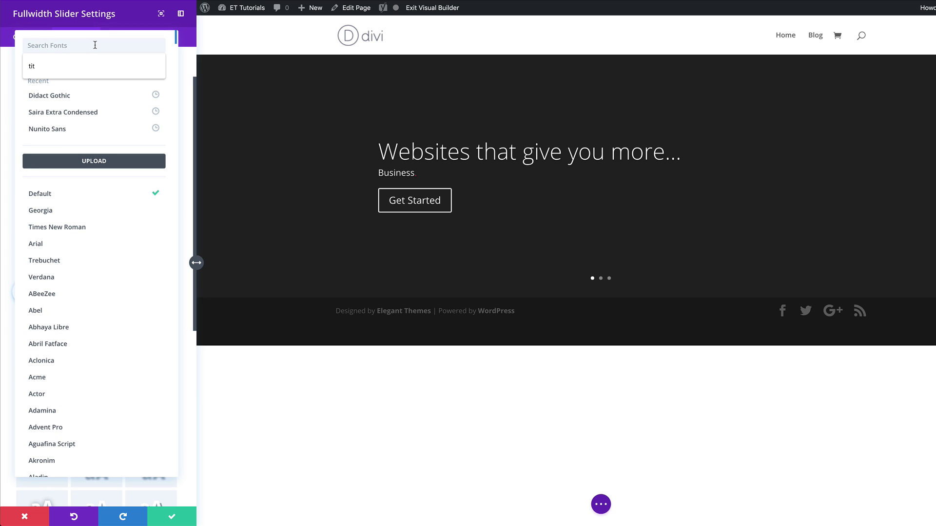
pyautogui.write('lato')
pyautogui.click(75, 68)
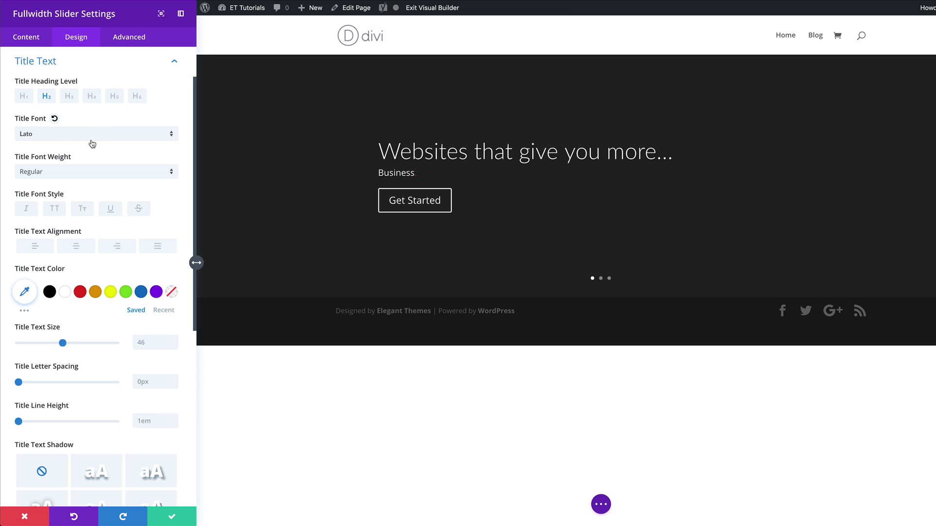
pyautogui.click(96, 171)
pyautogui.click(71, 200)
pyautogui.click(145, 344)
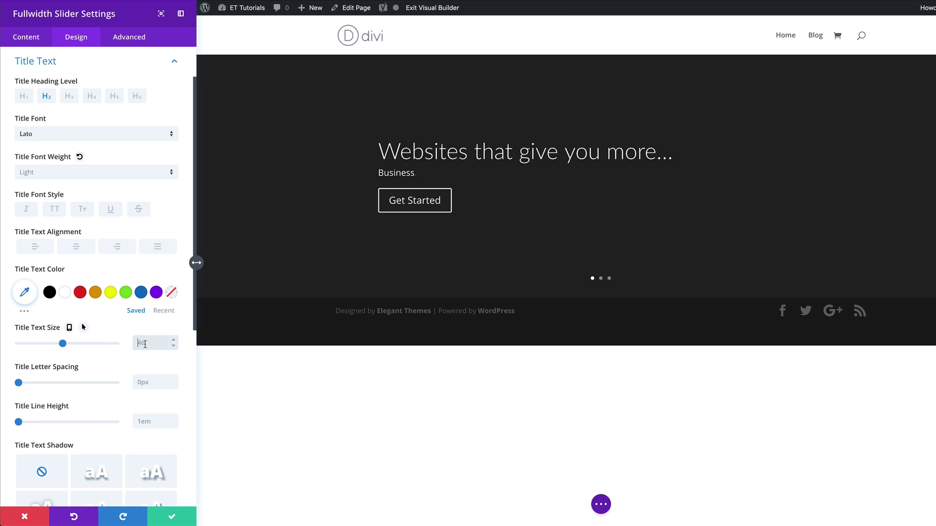
pyautogui.write('32px')
# Give the title a text shadow preset with blur strength 0em
pyautogui.scroll(-4, 131, 395)
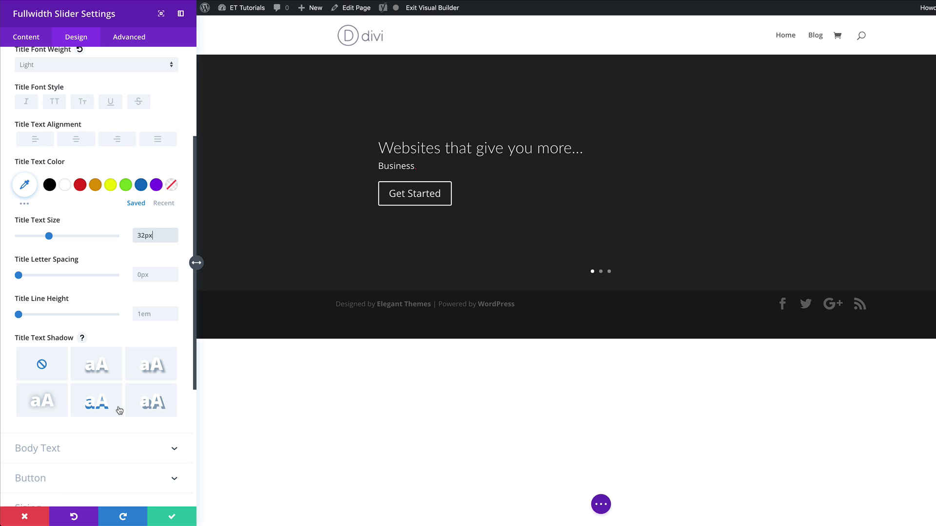
pyautogui.click(48, 401)
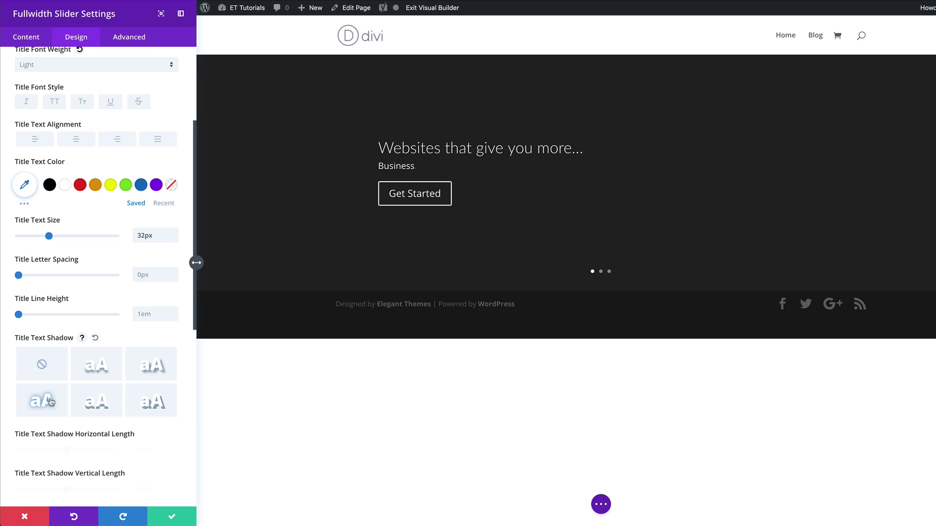
pyautogui.scroll(-7, 146, 220)
pyautogui.click(159, 193)
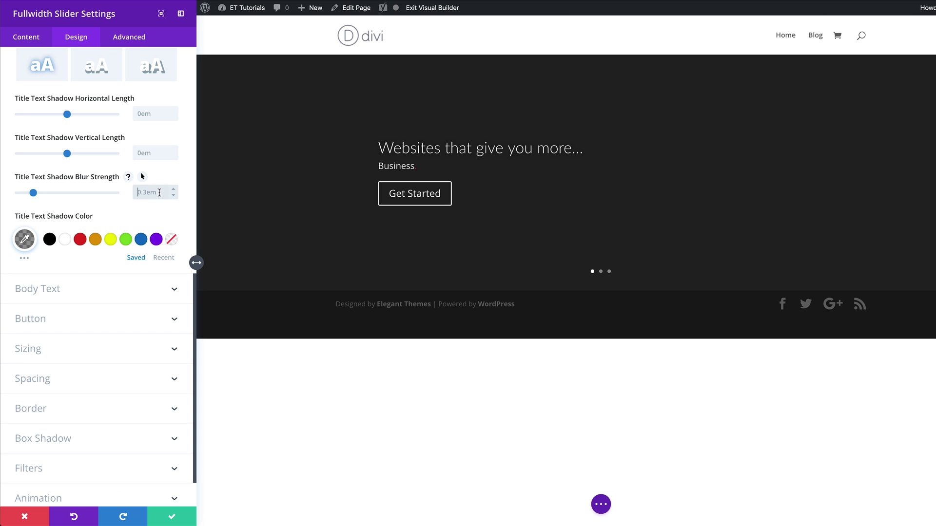
pyautogui.hotkey('ctrl', 'a')
pyautogui.write('0')
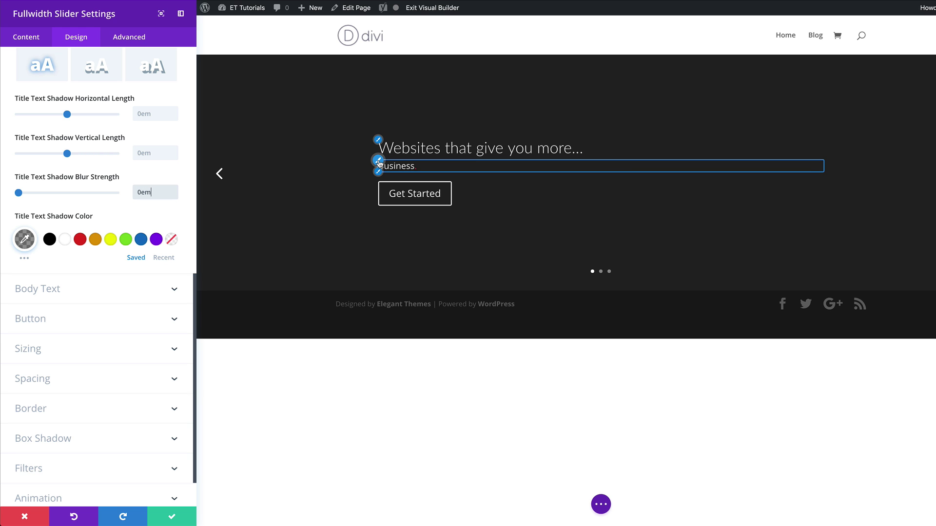
# Set the slider body text font to Lato at 5vw
pyautogui.click(379, 165)
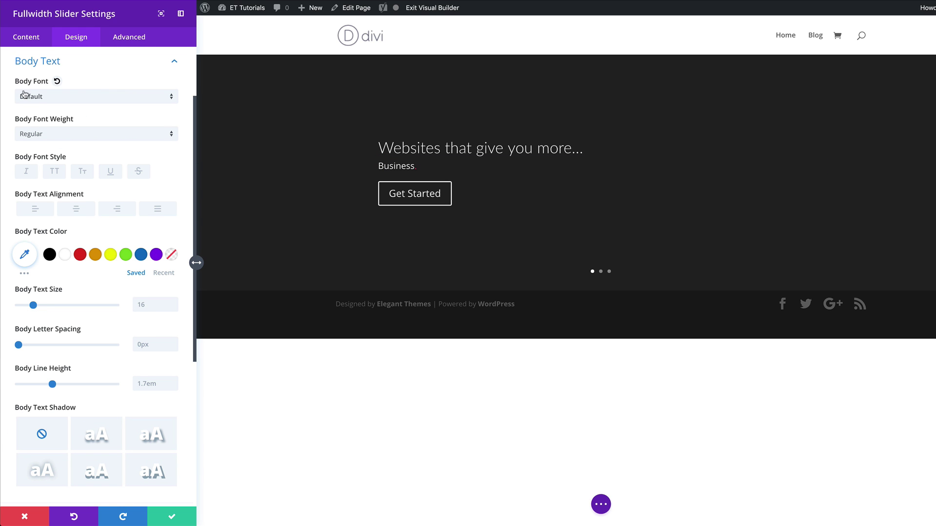
pyautogui.click(78, 101)
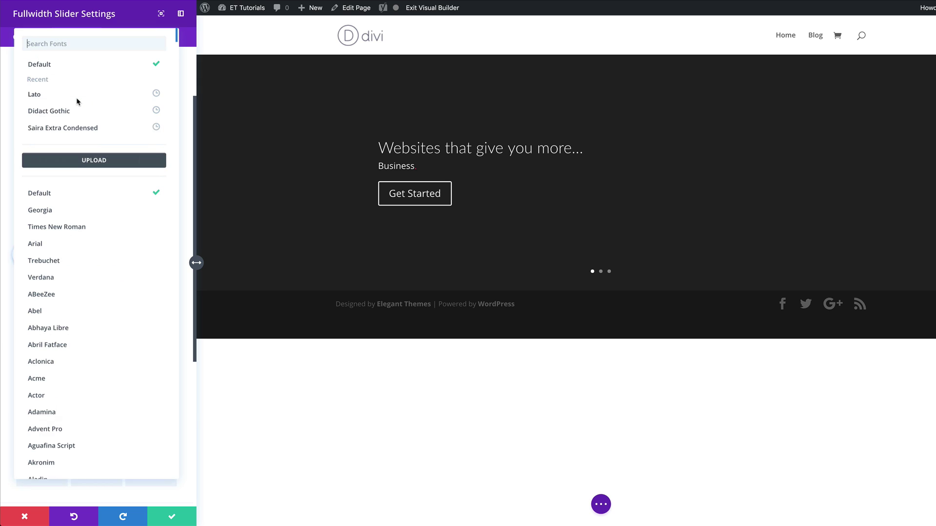
pyautogui.click(72, 96)
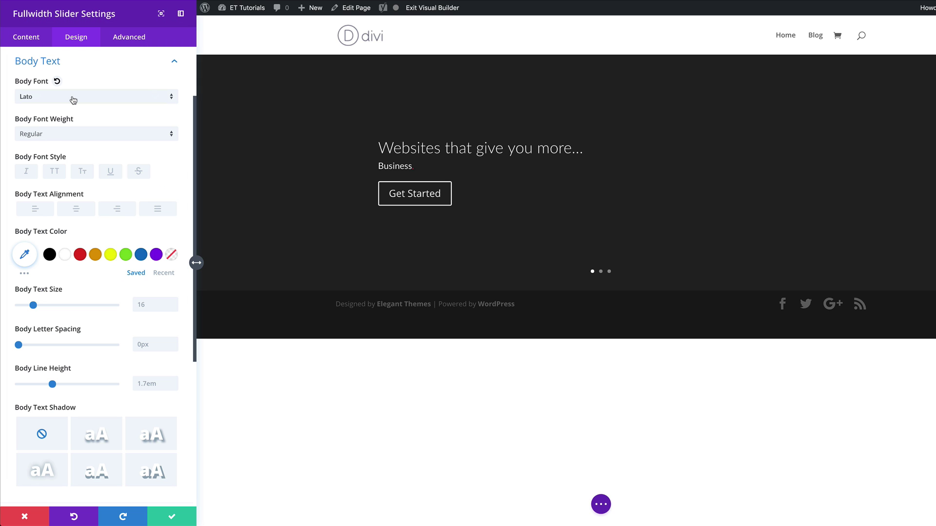
pyautogui.click(145, 305)
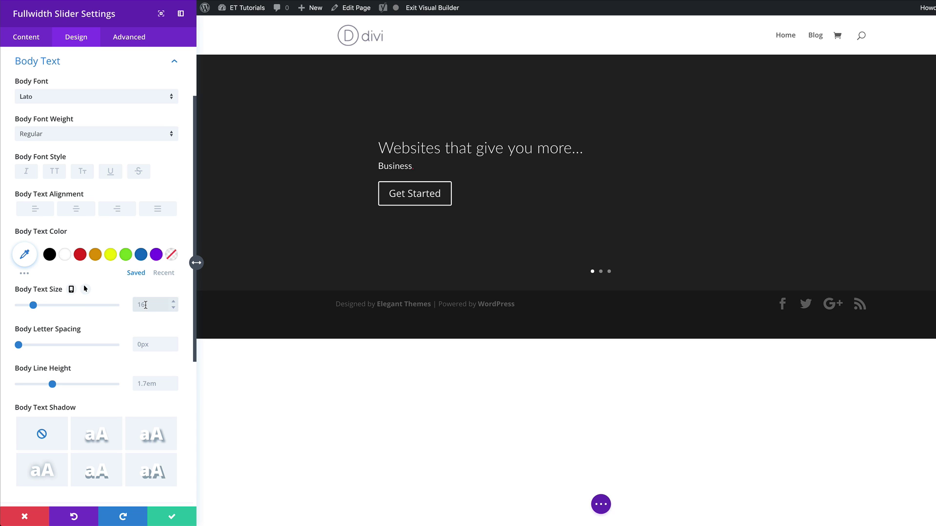
pyautogui.write('5vw')
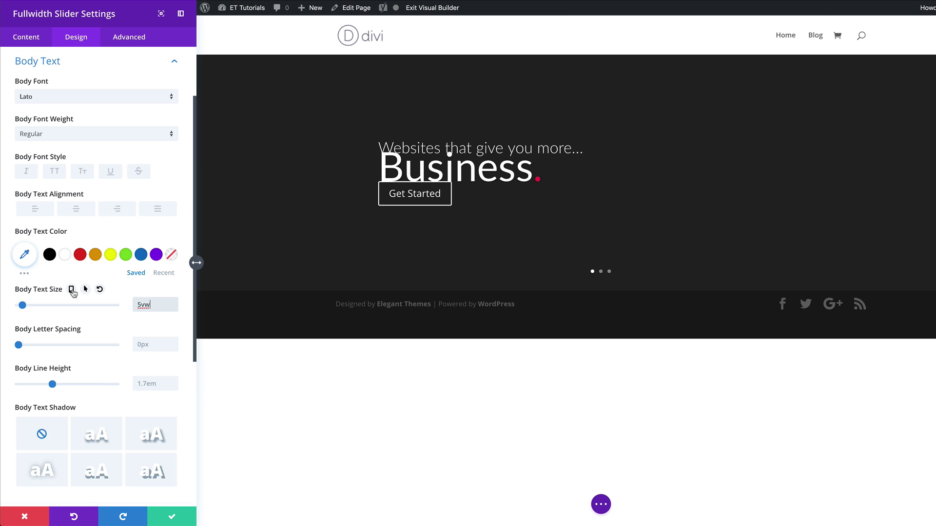
# Set the phone body text size to 40px and the line height to 1.6em
pyautogui.click(71, 290)
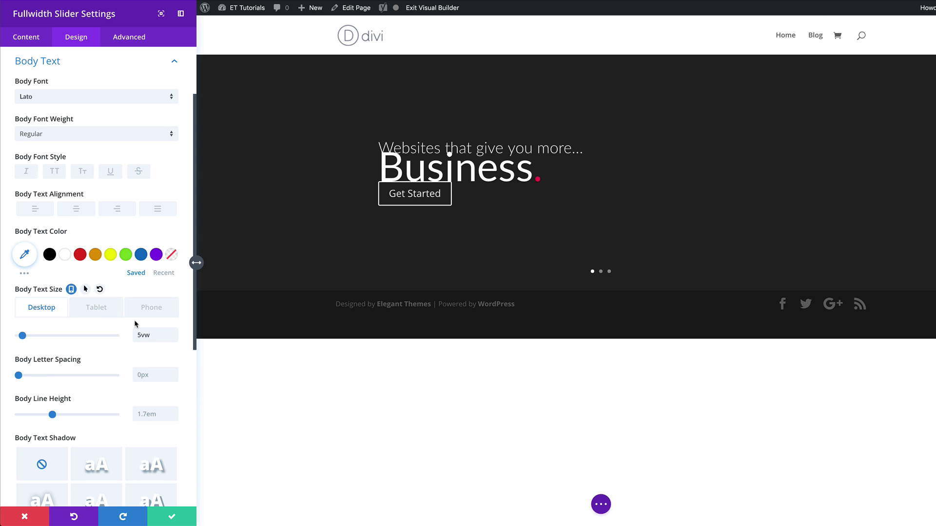
pyautogui.click(95, 308)
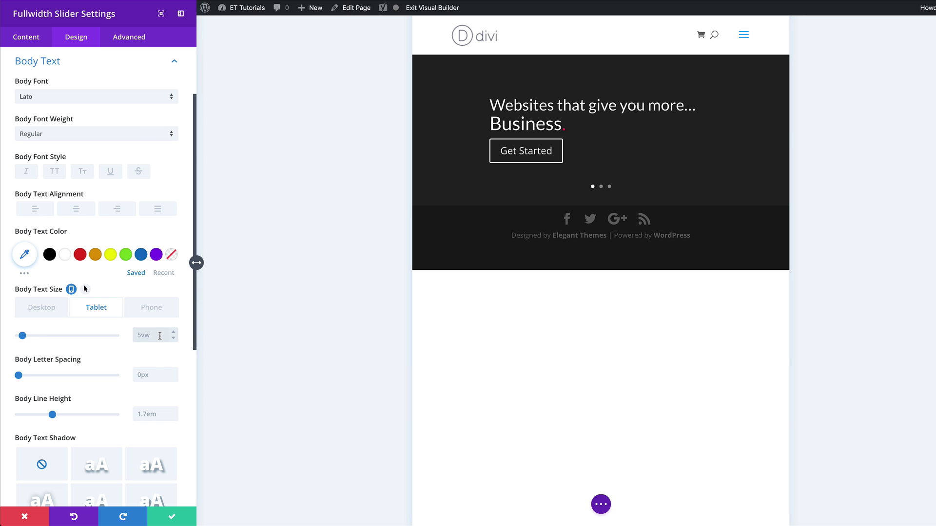
pyautogui.click(151, 308)
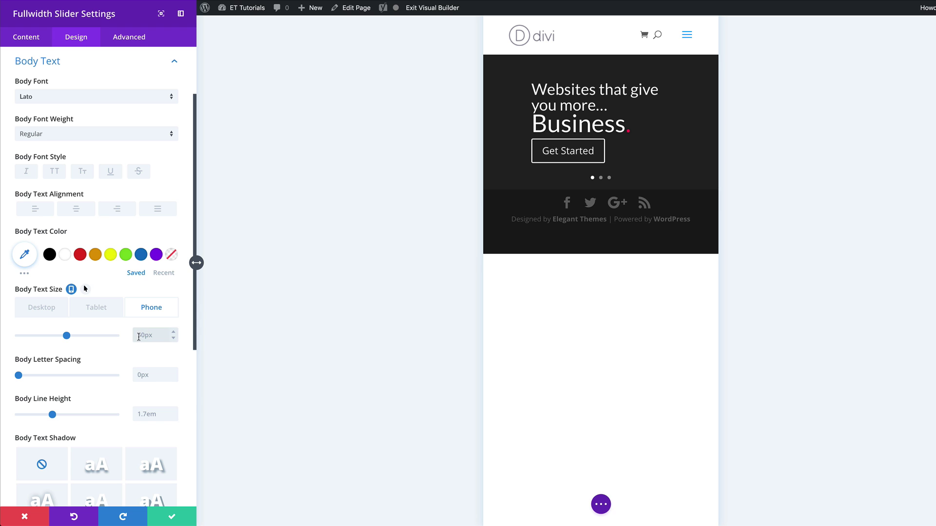
pyautogui.hotkey('ctrl', 'a')
pyautogui.press('BackSpace')
pyautogui.write('40')
pyautogui.click(42, 309)
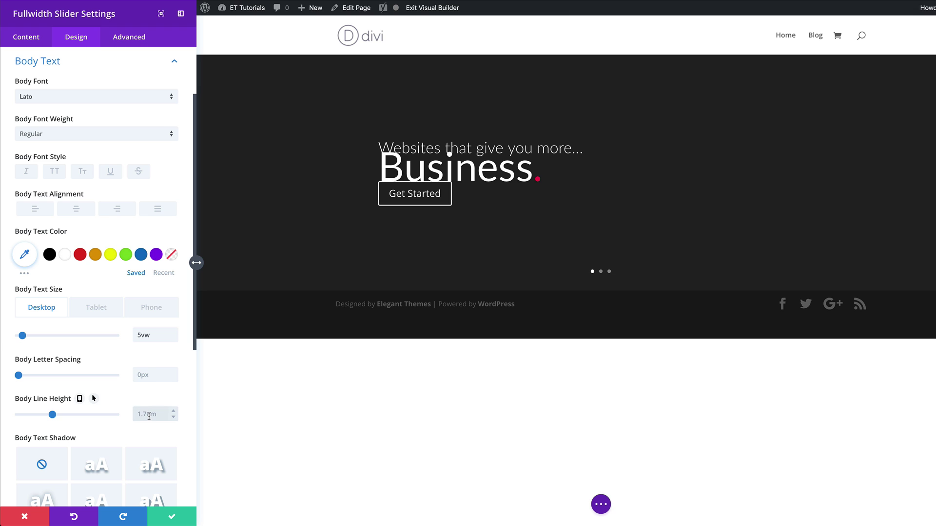
pyautogui.write('1.6em')
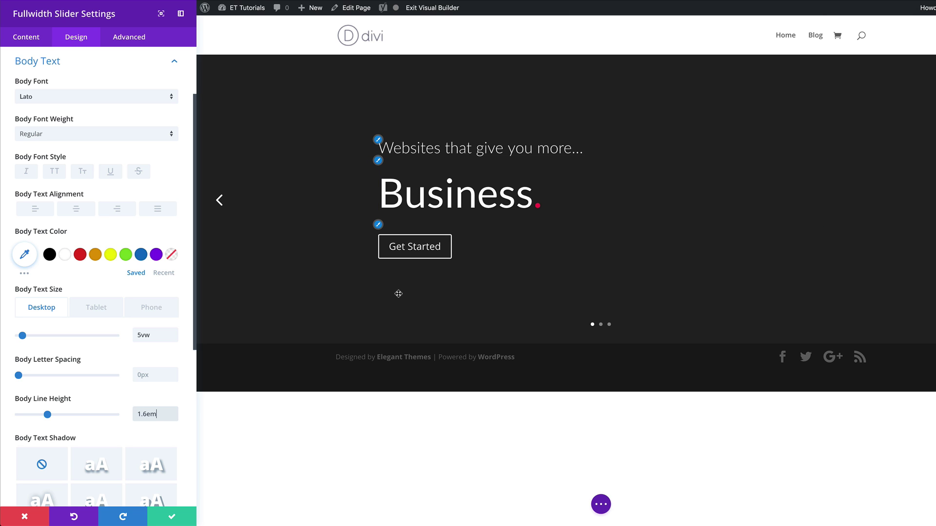
pyautogui.click(379, 225)
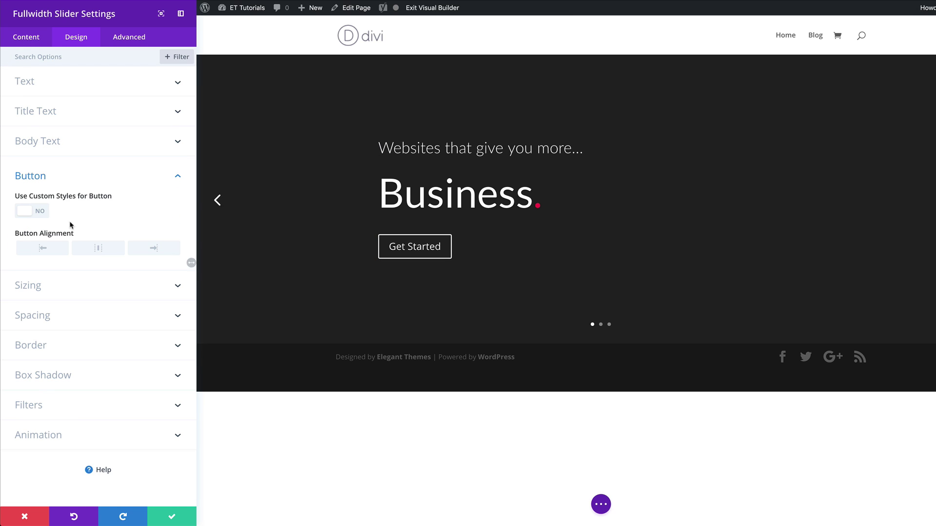
# Enable custom button styles with 16px text size and a #ee164d background colour
pyautogui.click(39, 213)
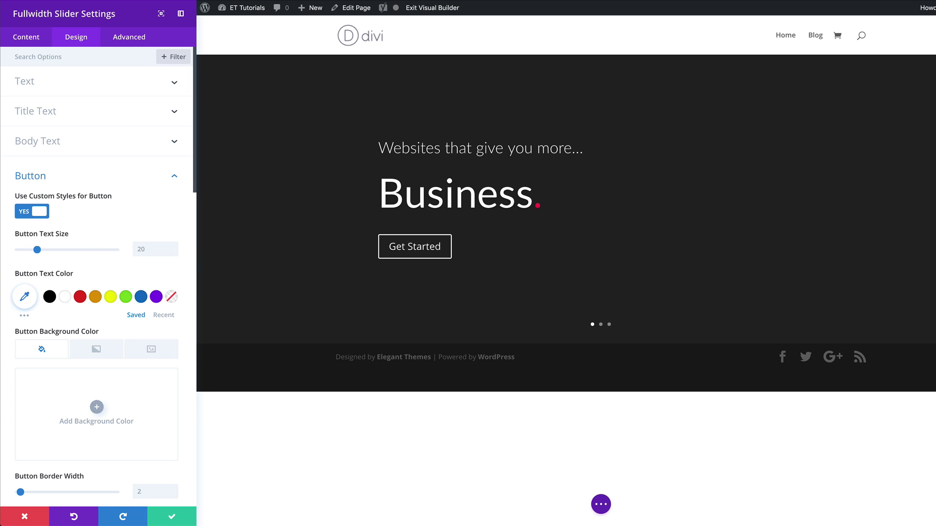
pyautogui.click(147, 249)
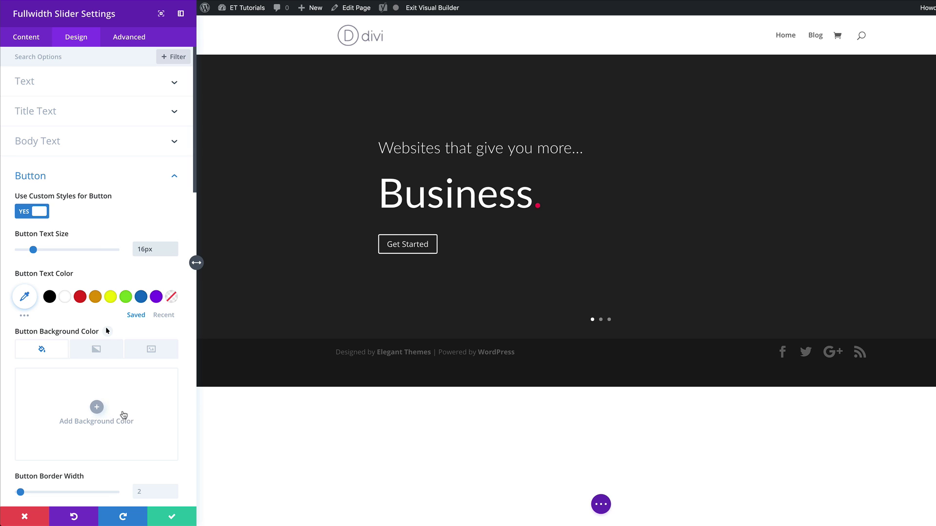
pyautogui.click(97, 407)
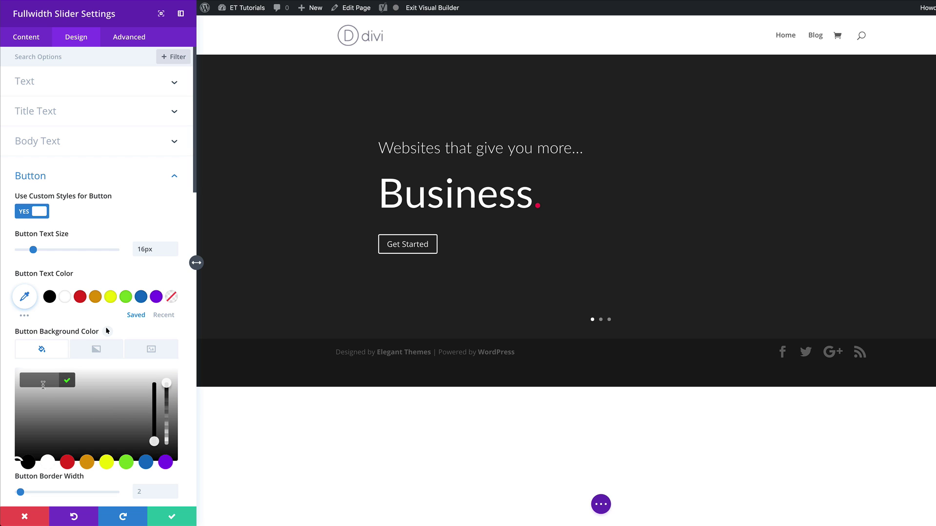
pyautogui.write('#ee164d')
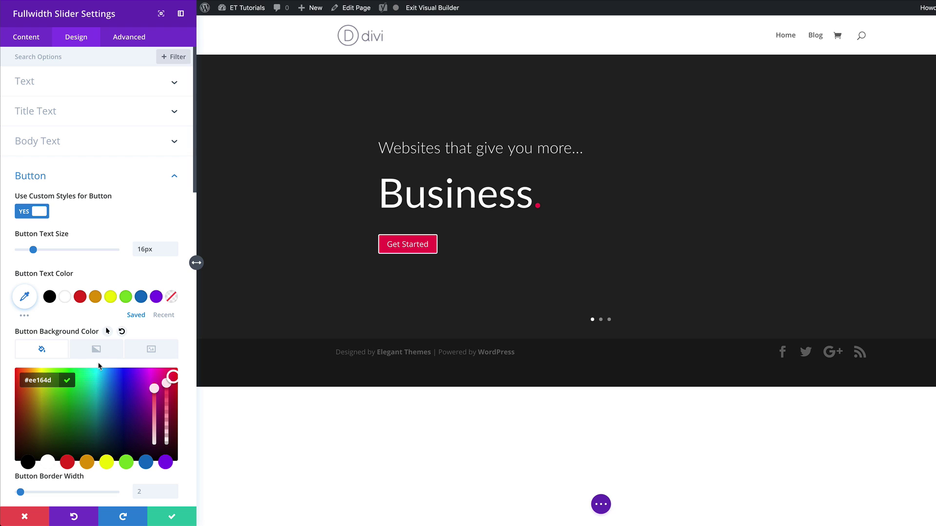
# Give the button an 8px #ee164d border and a 0px border radius
pyautogui.scroll(-3, 151, 338)
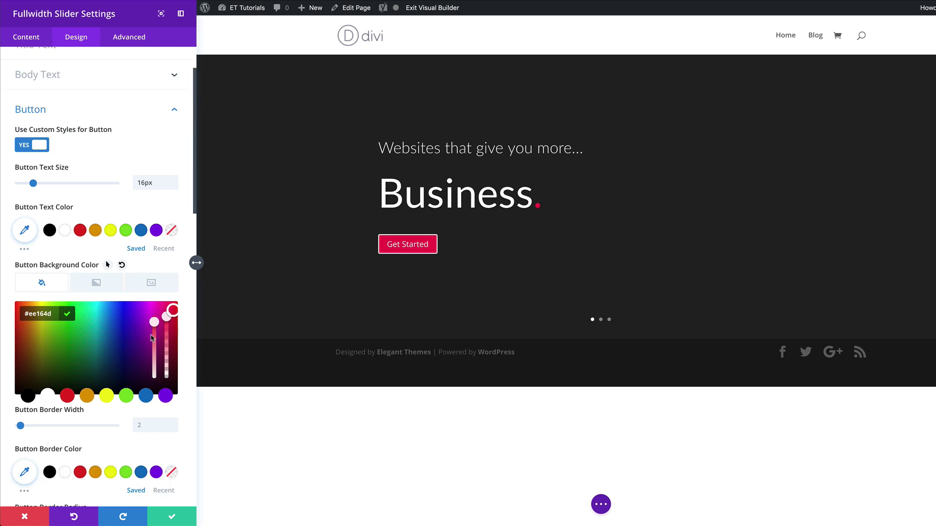
pyautogui.scroll(-3, 151, 338)
pyautogui.click(153, 345)
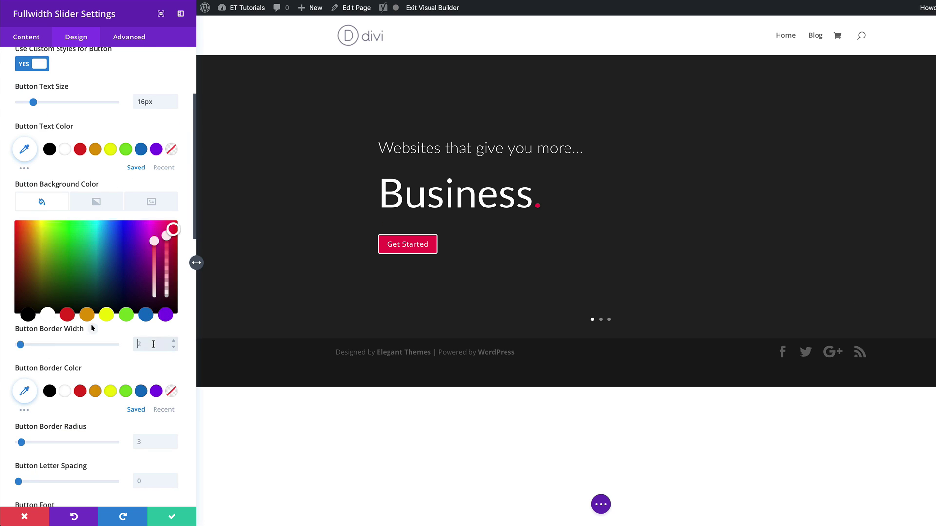
pyautogui.write('8px')
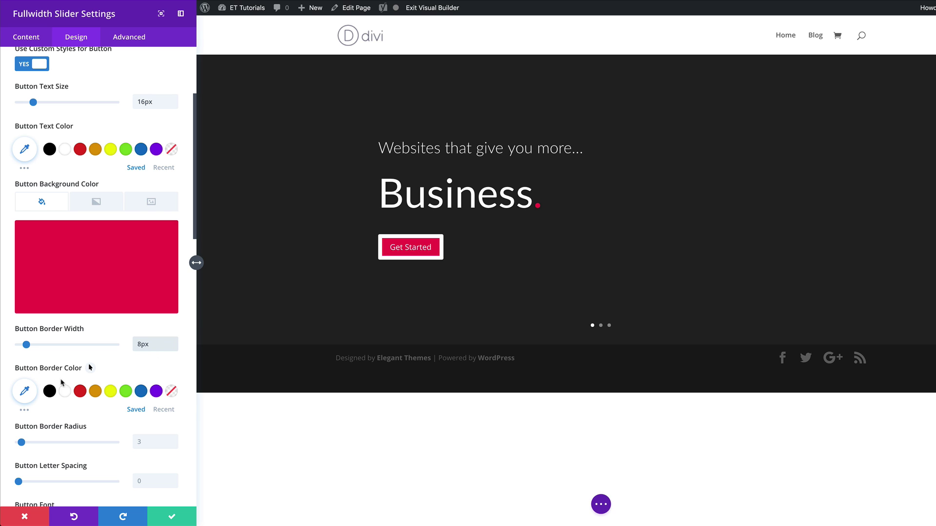
pyautogui.click(24, 391)
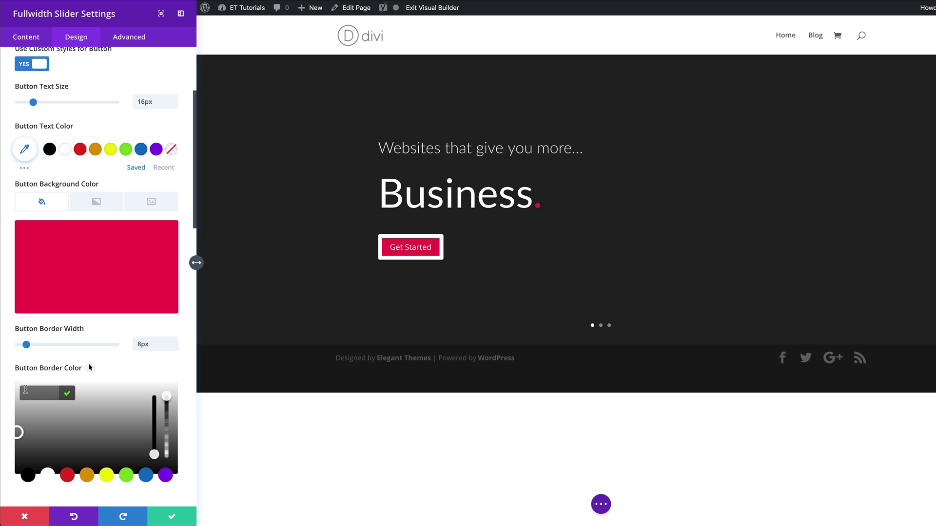
pyautogui.click(42, 392)
pyautogui.write('#ee164d')
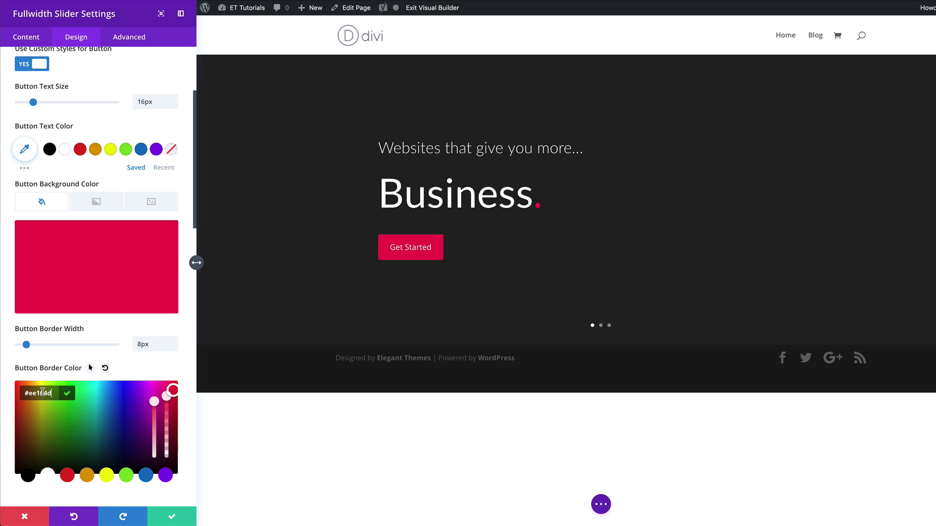
pyautogui.scroll(-5, 76, 422)
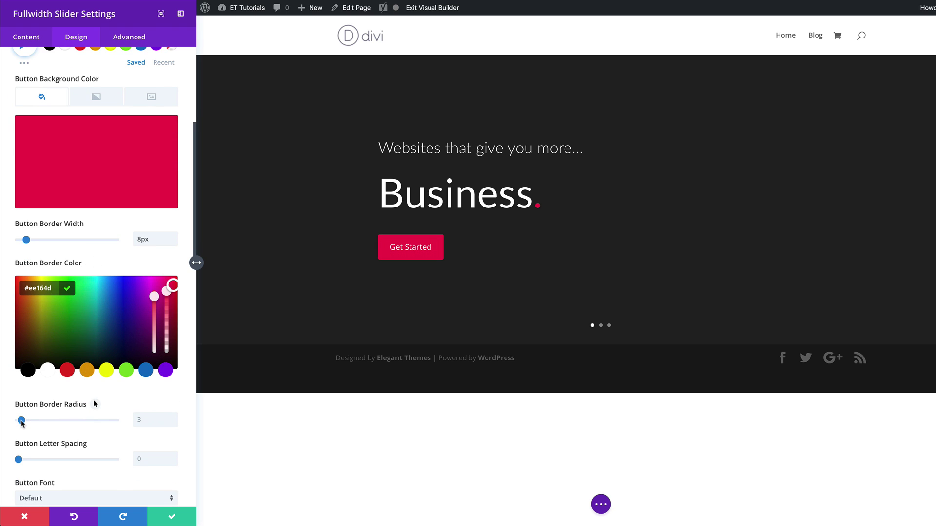
pyautogui.moveTo(21, 422); pyautogui.dragTo(5, 422)
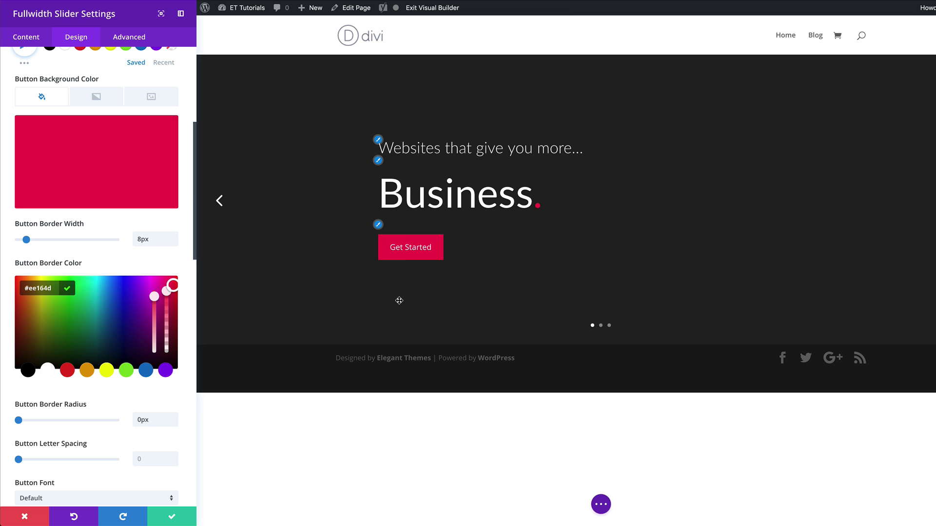
# Set the button letter spacing to 1px and its font to Lato
pyautogui.click(151, 460)
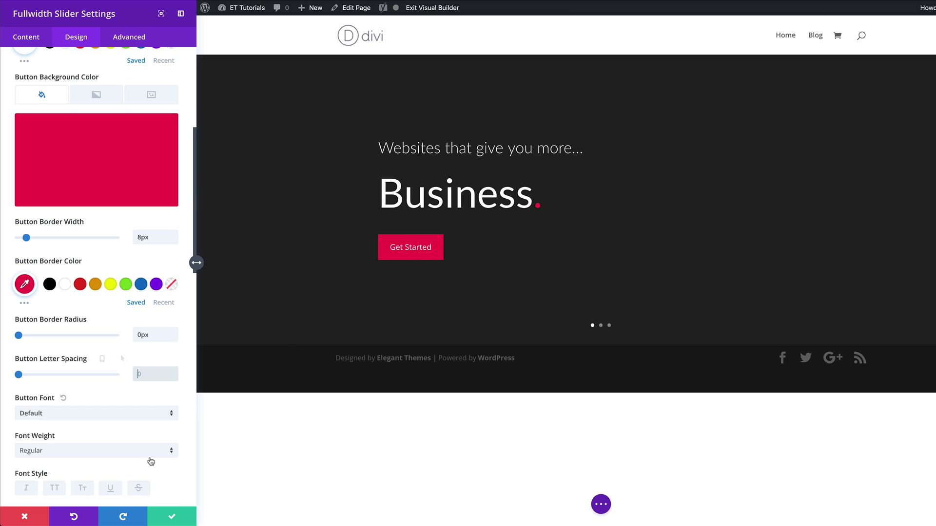
pyautogui.write('1')
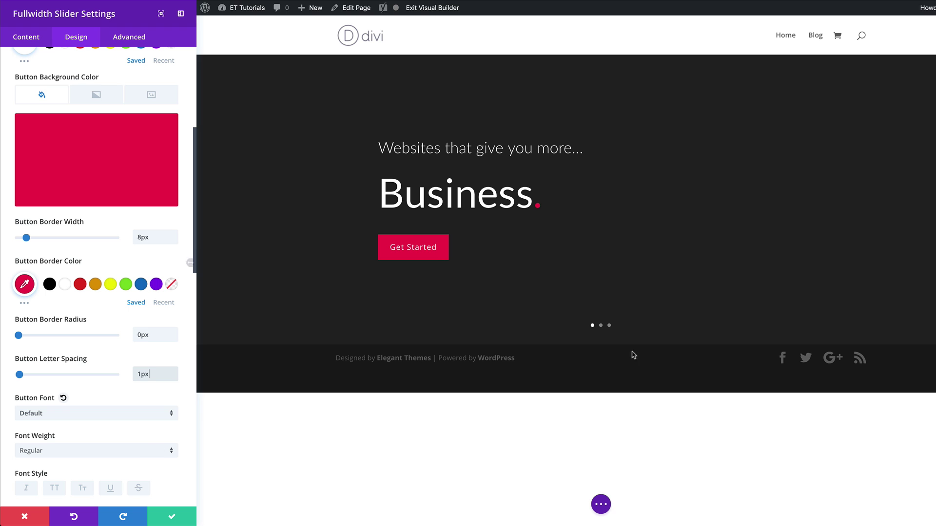
pyautogui.scroll(-2, 100, 370)
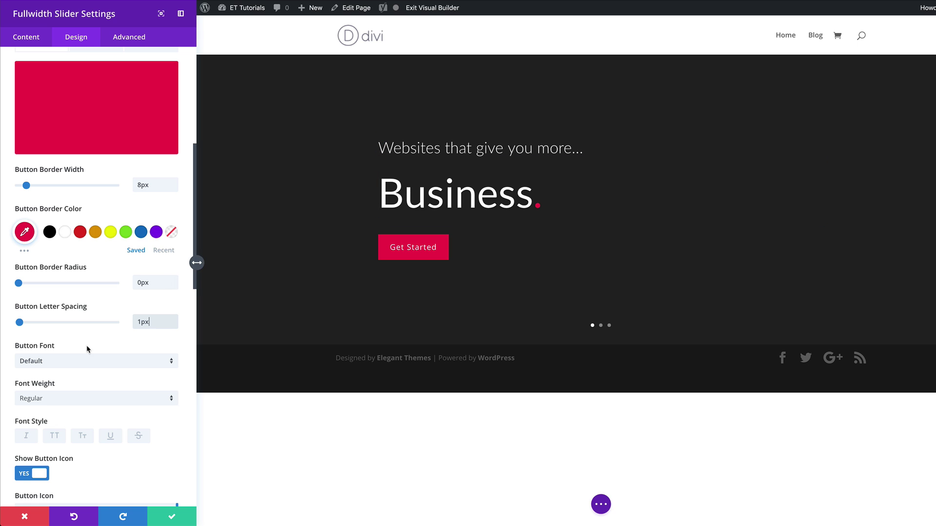
pyautogui.click(90, 362)
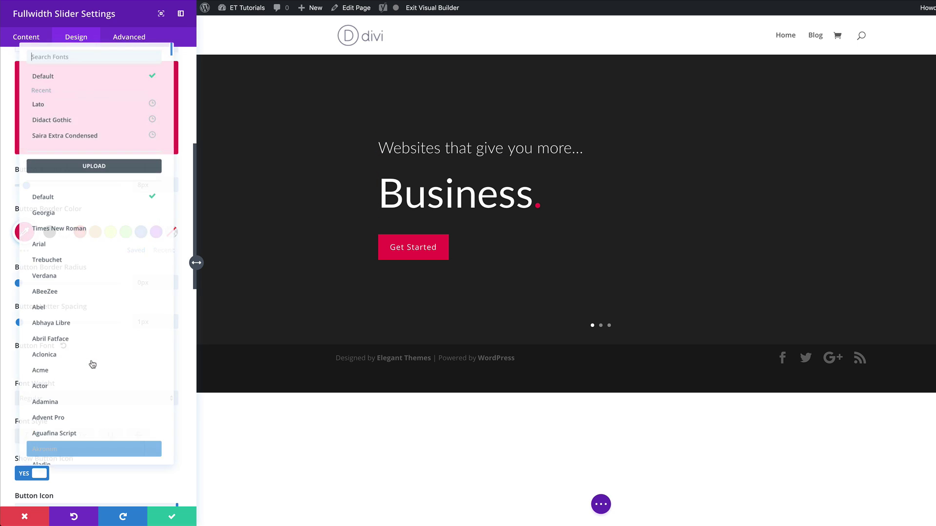
pyautogui.click(59, 97)
# Align the Get Started button to the right
pyautogui.scroll(-7, 163, 451)
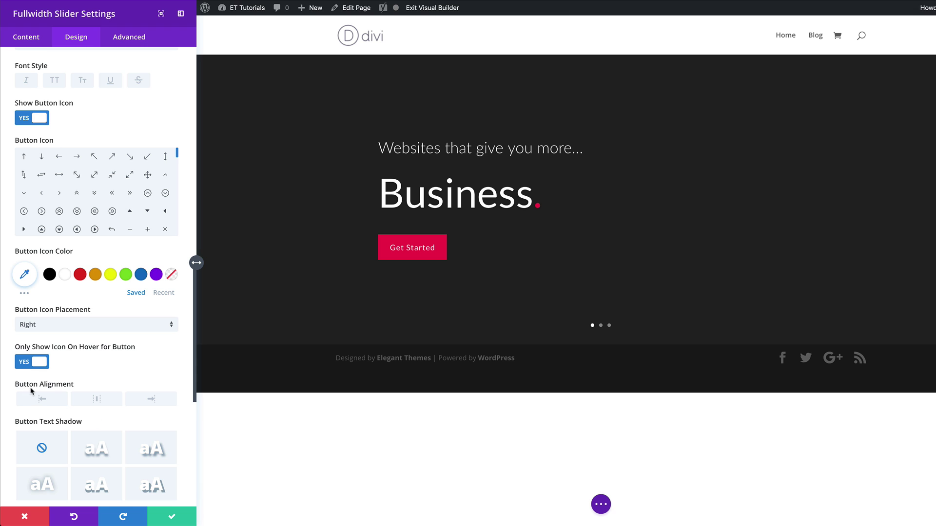
pyautogui.click(155, 401)
pyautogui.scroll(-1, 155, 403)
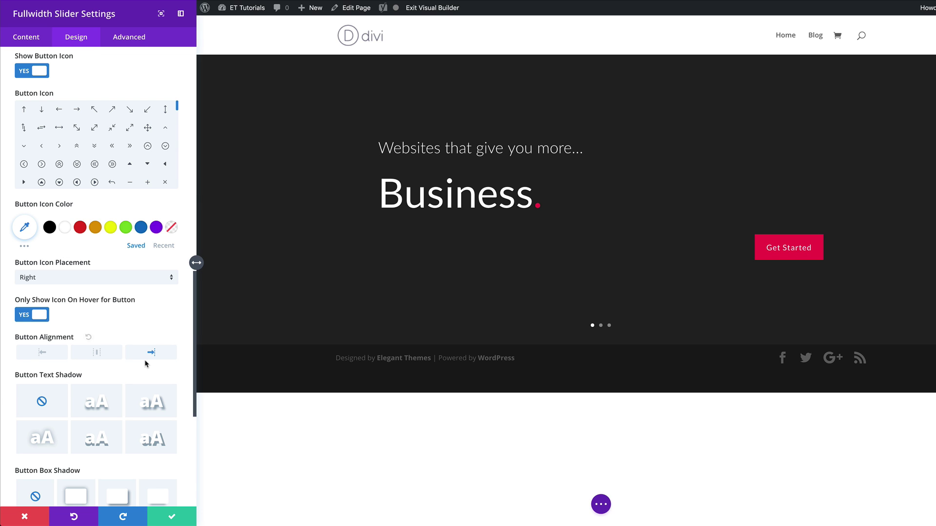
pyautogui.scroll(-5, 146, 363)
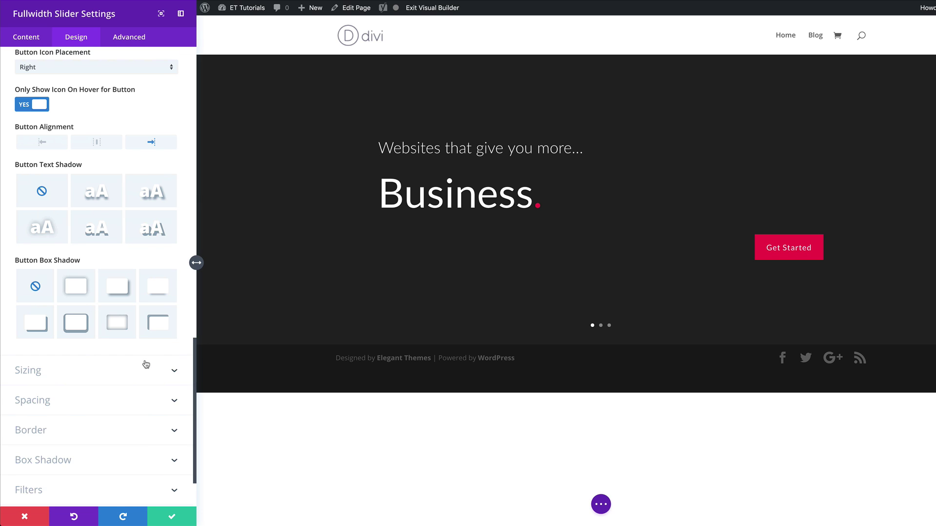
# Set the slider width to 70% on desktop, confirming tablet and phone stay at 100%
pyautogui.click(37, 360)
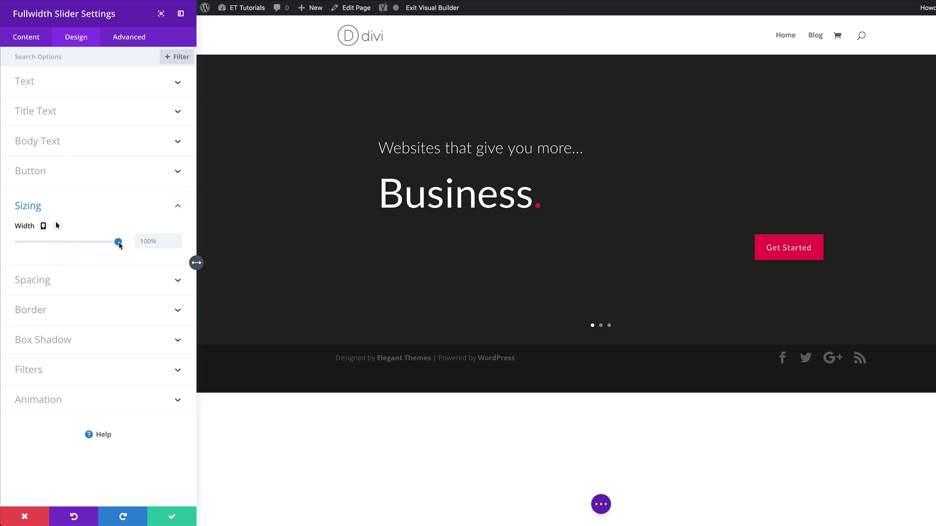
pyautogui.click(140, 242)
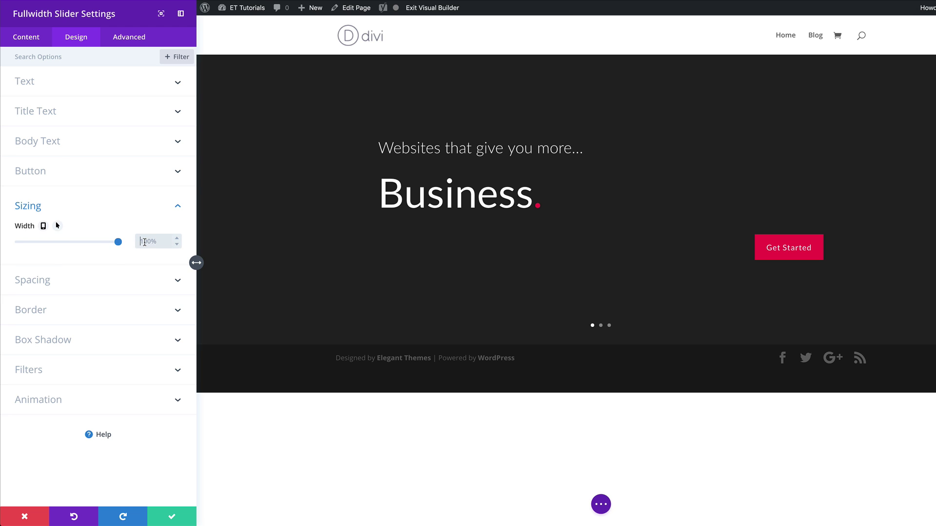
pyautogui.write('70%')
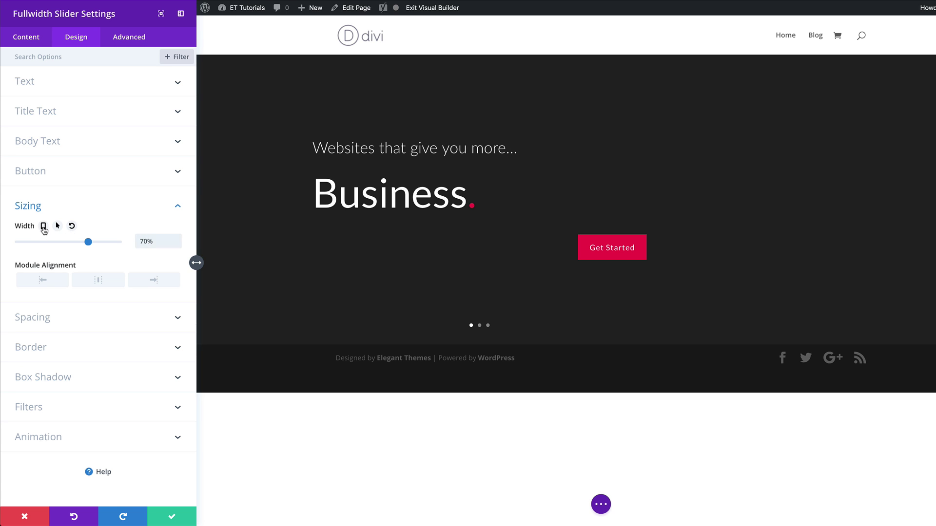
pyautogui.click(43, 227)
pyautogui.click(103, 247)
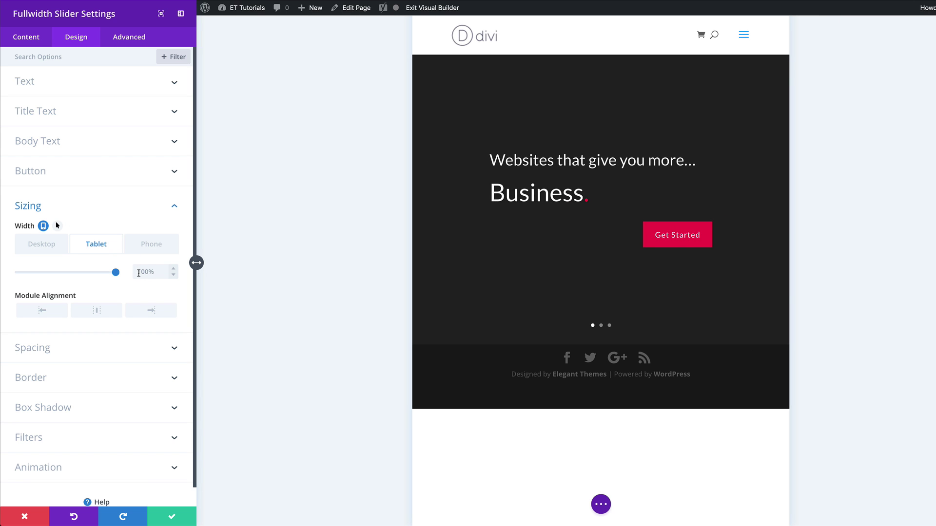
pyautogui.click(160, 245)
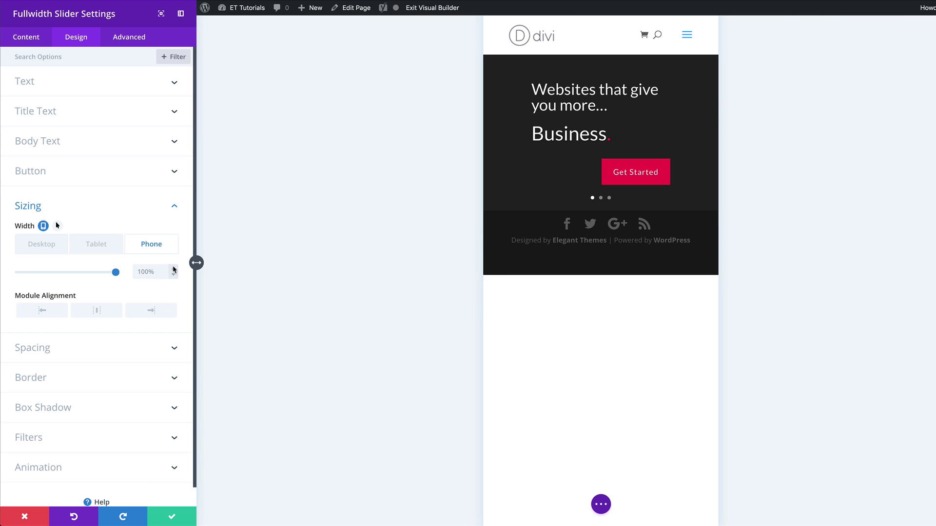
pyautogui.click(39, 245)
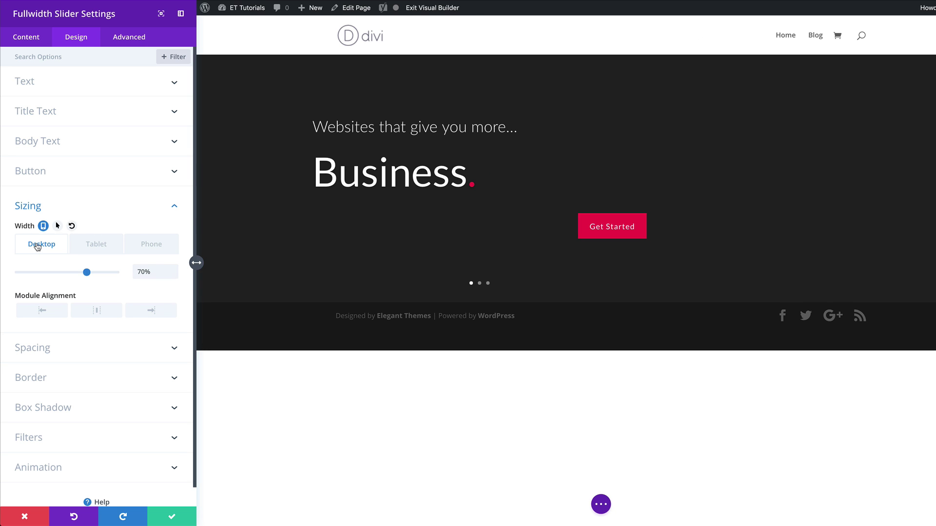
# Set the slider's desktop padding to 19vw top and 8vw bottom
pyautogui.click(47, 349)
pyautogui.click(29, 309)
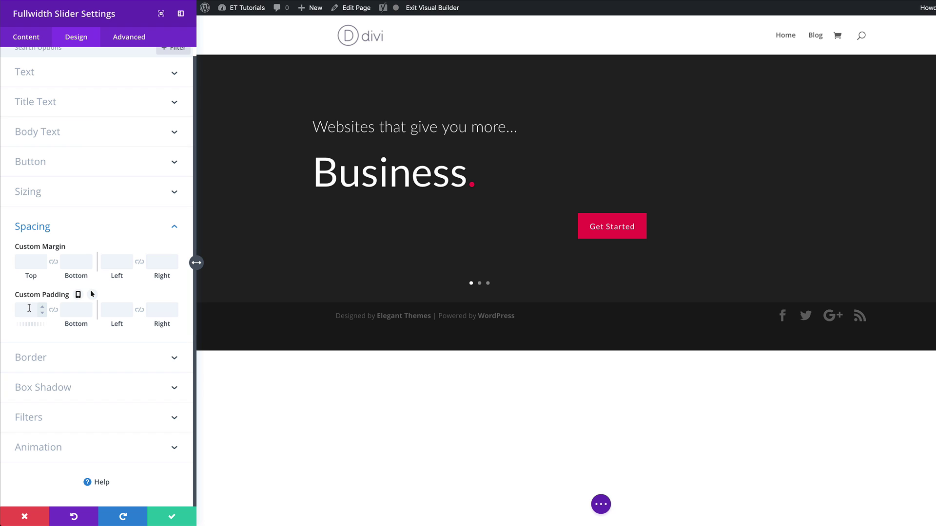
pyautogui.write('19vw')
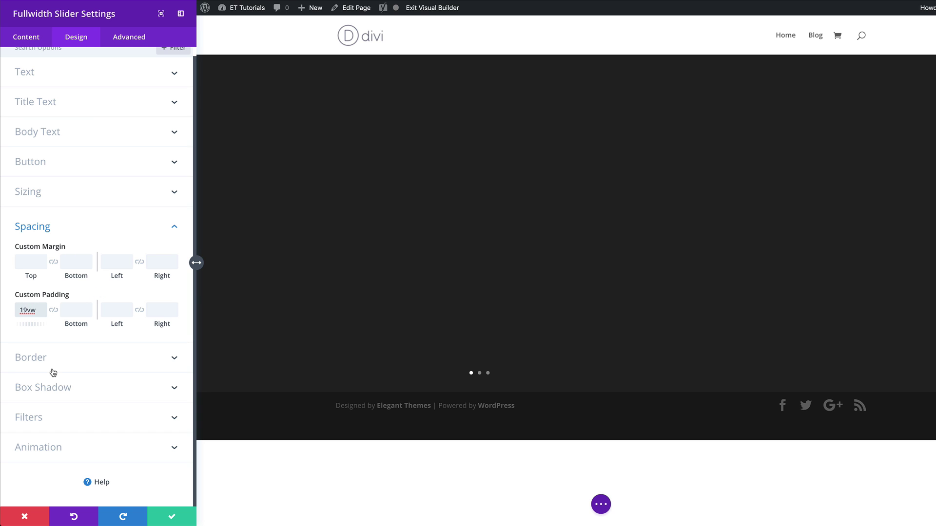
pyautogui.click(73, 310)
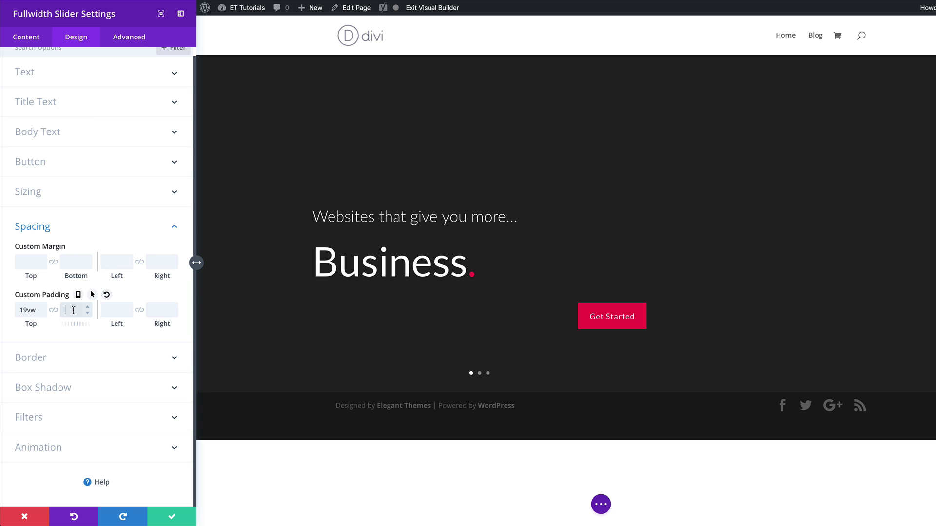
pyautogui.click(90, 290)
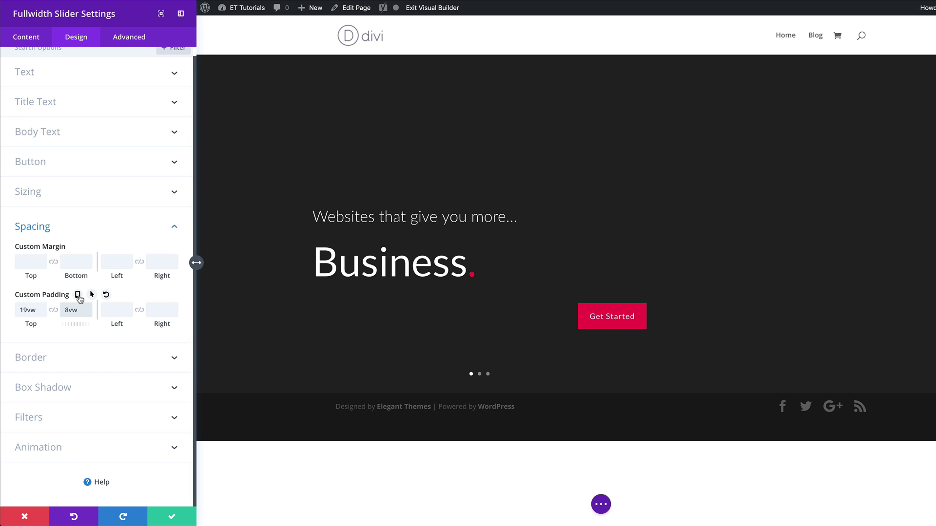
# Give the tablet view 4vw bottom padding and zero side padding
pyautogui.click(77, 295)
pyautogui.click(92, 312)
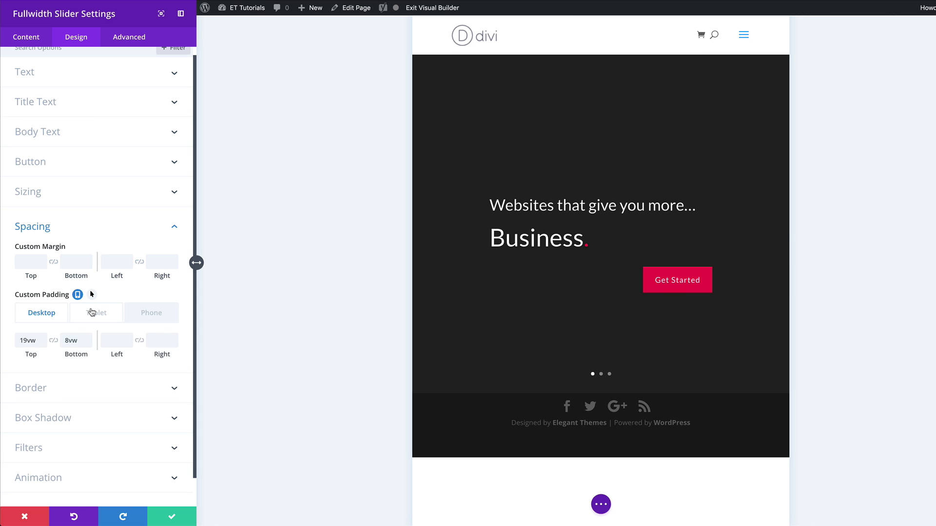
pyautogui.click(73, 339)
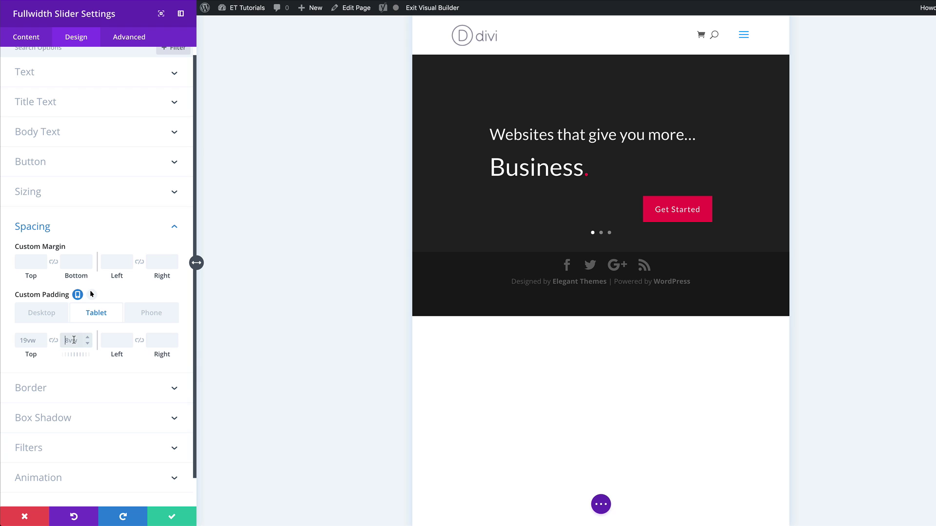
pyautogui.write('4vw')
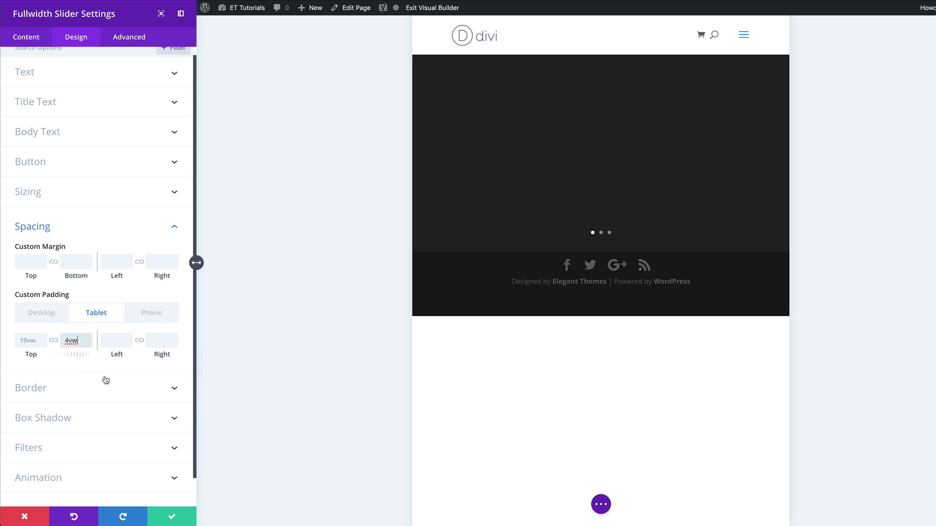
pyautogui.click(120, 344)
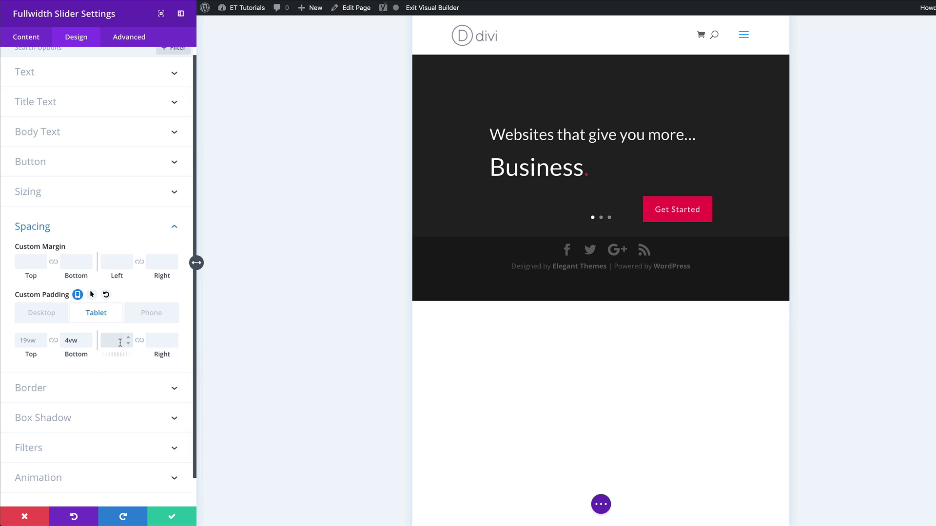
pyautogui.write('0')
pyautogui.click(139, 340)
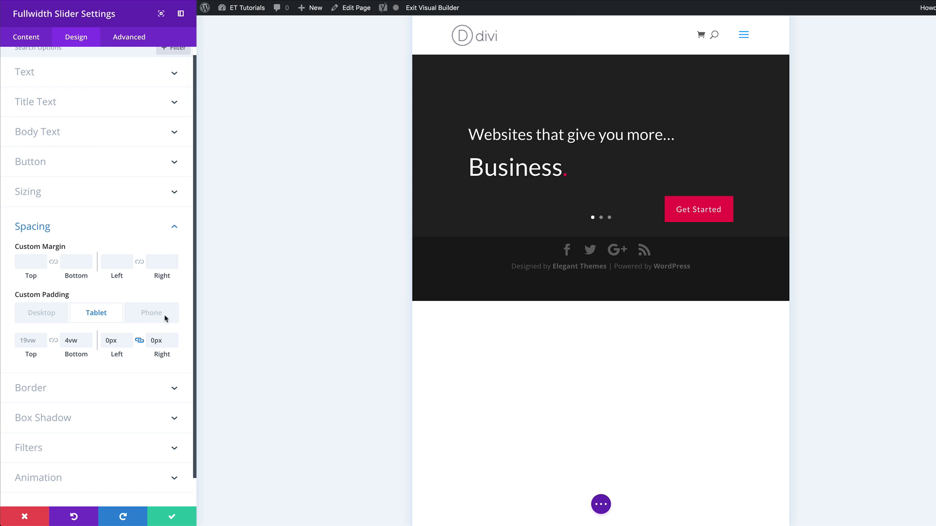
# Give the phone view 30vw top padding and zero side padding
pyautogui.click(165, 318)
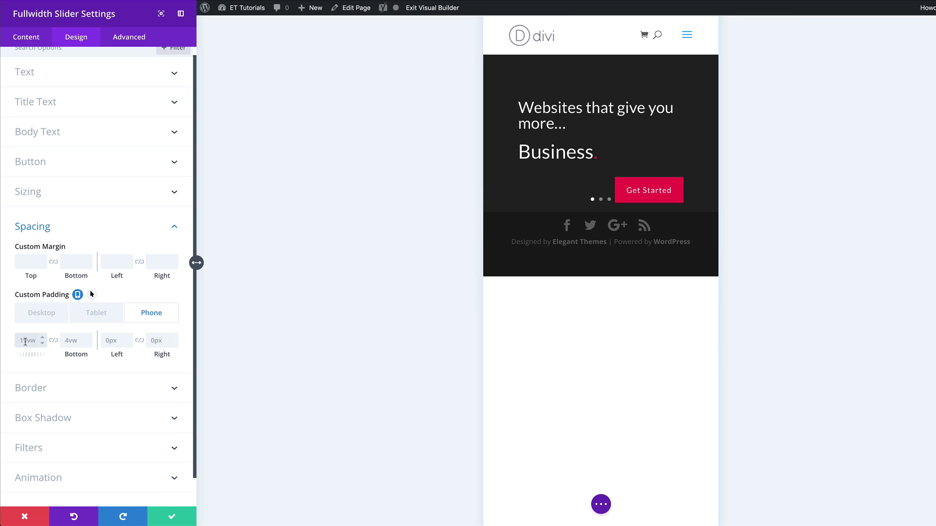
pyautogui.click(25, 341)
pyautogui.write('30vw')
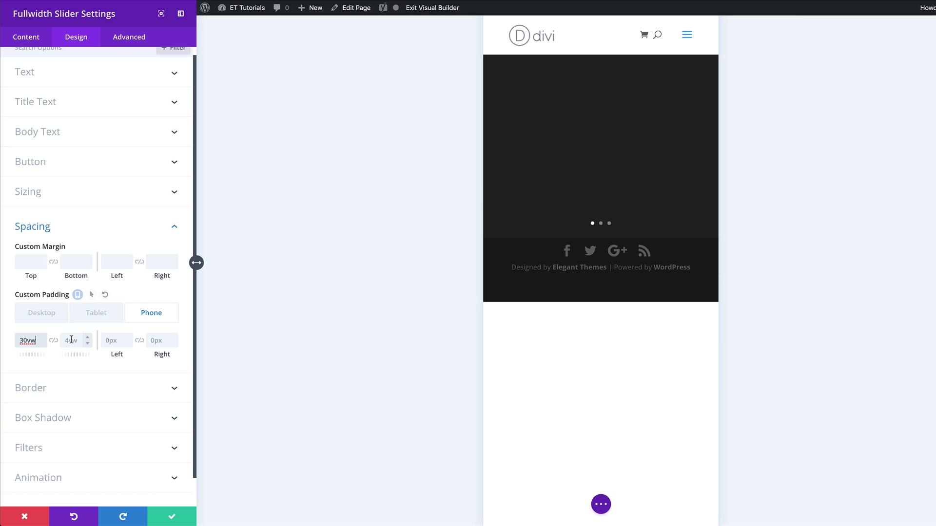
pyautogui.click(71, 340)
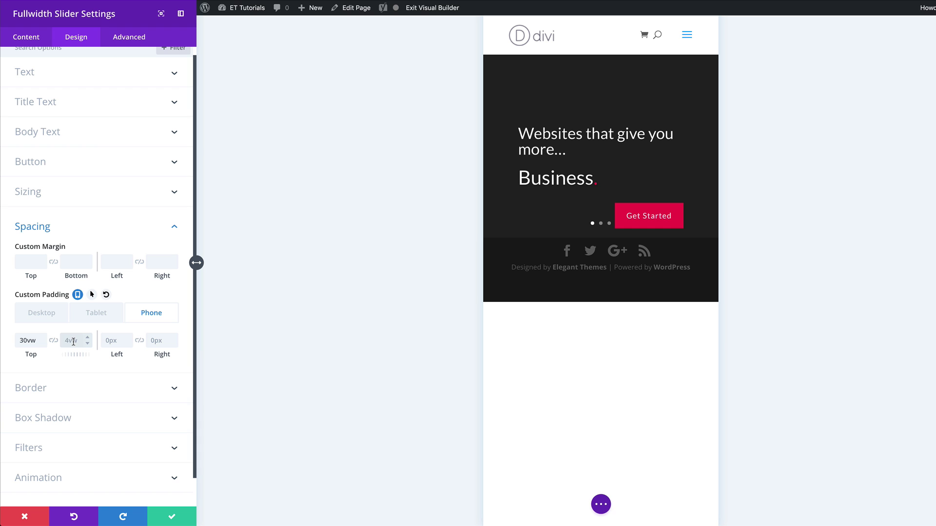
pyautogui.click(115, 341)
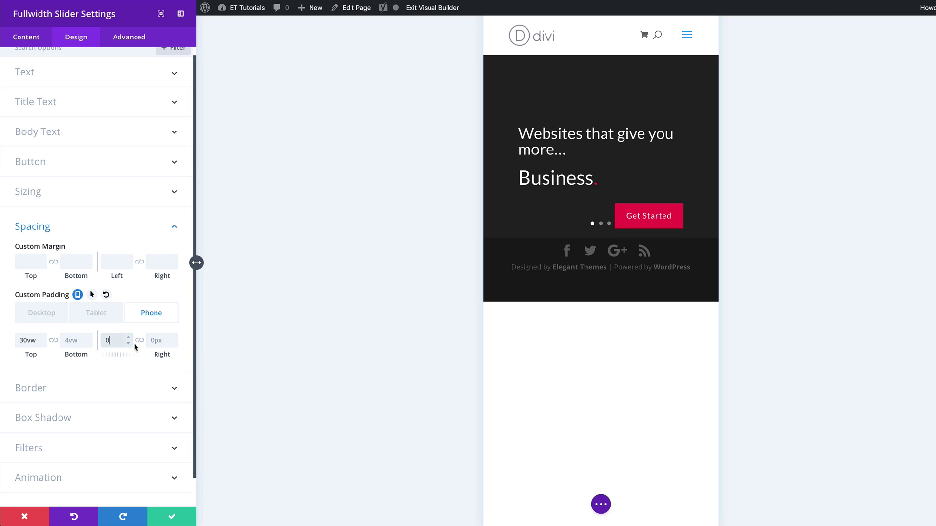
pyautogui.write('0')
pyautogui.click(139, 342)
# Set the slider's Module Alignment to center
pyautogui.click(36, 315)
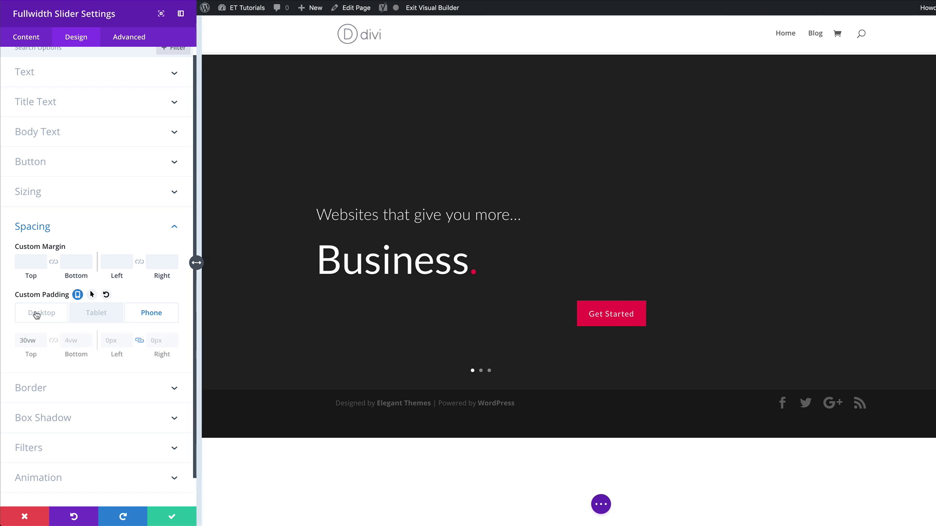
pyautogui.scroll(-1, 122, 293)
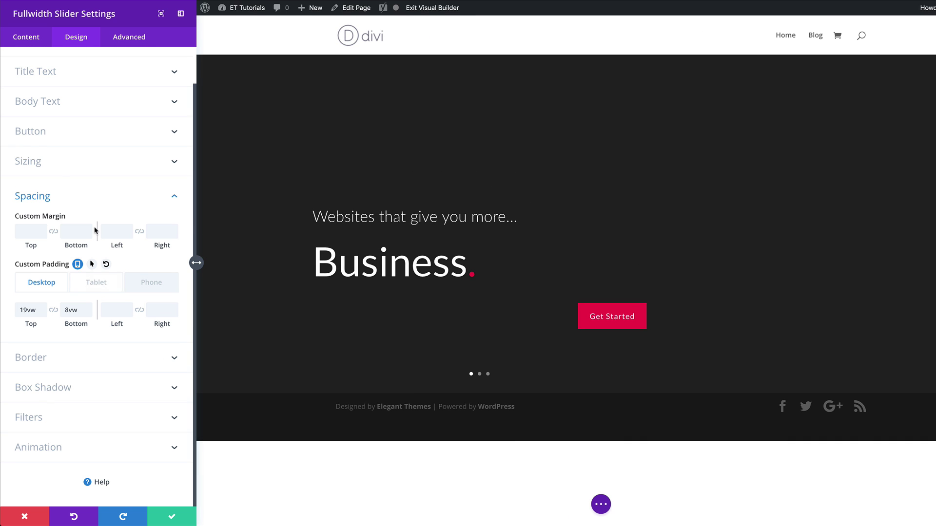
pyautogui.click(78, 163)
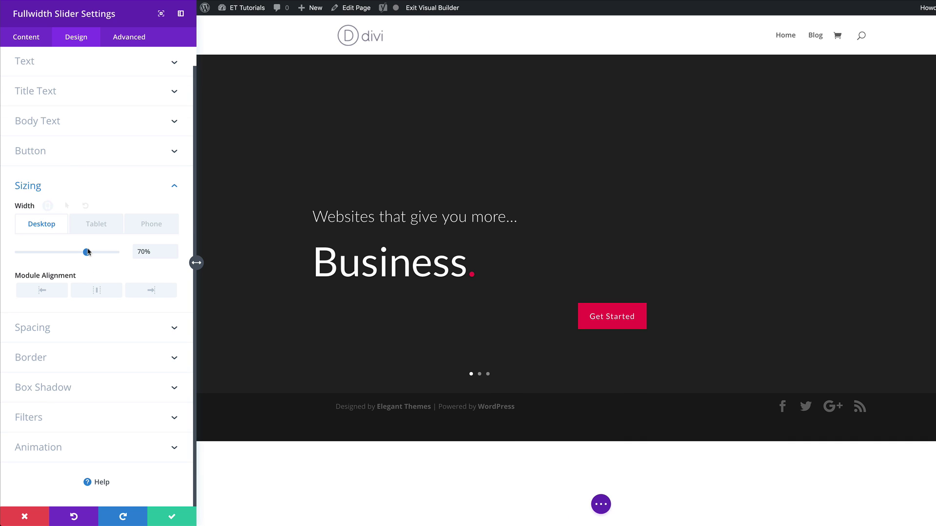
pyautogui.click(98, 291)
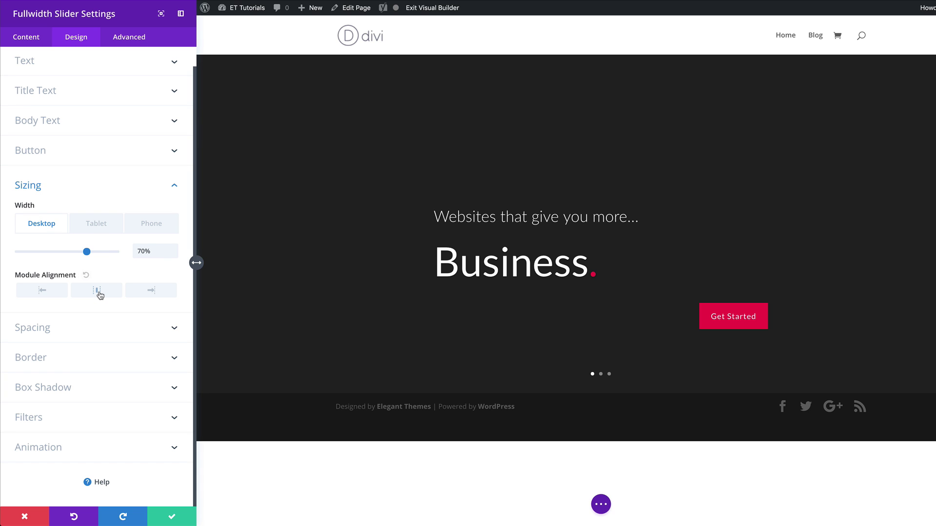
# Apply the fifth box shadow preset with -190px horizontal and 60px vertical offset
pyautogui.click(71, 388)
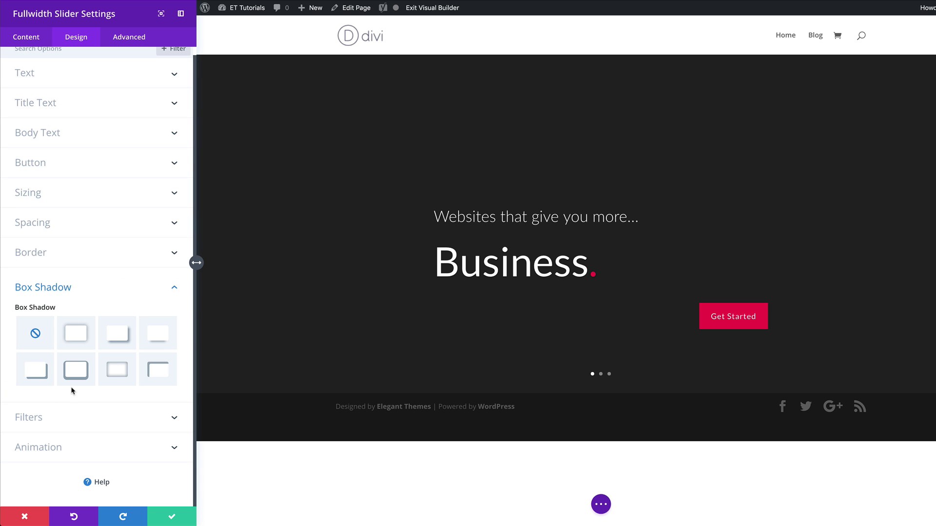
pyautogui.click(40, 376)
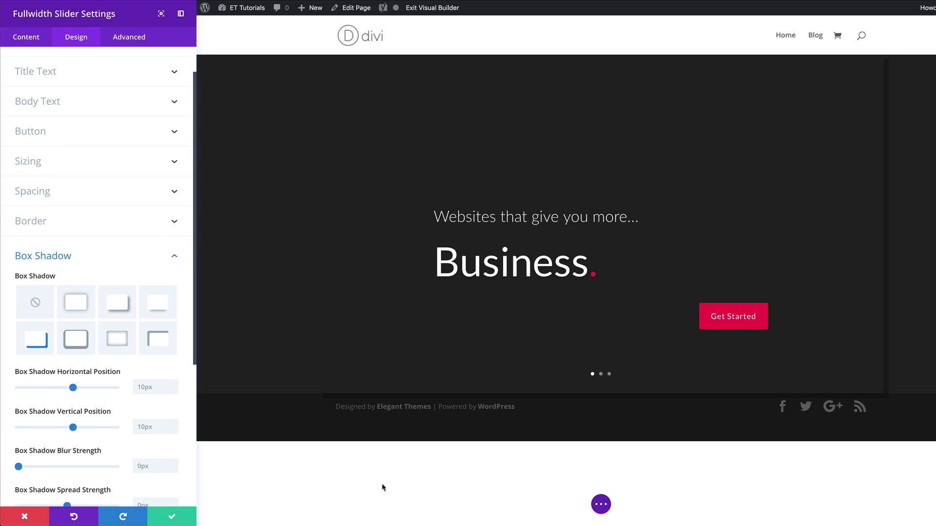
pyautogui.doubleClick(149, 389)
pyautogui.write('-190px')
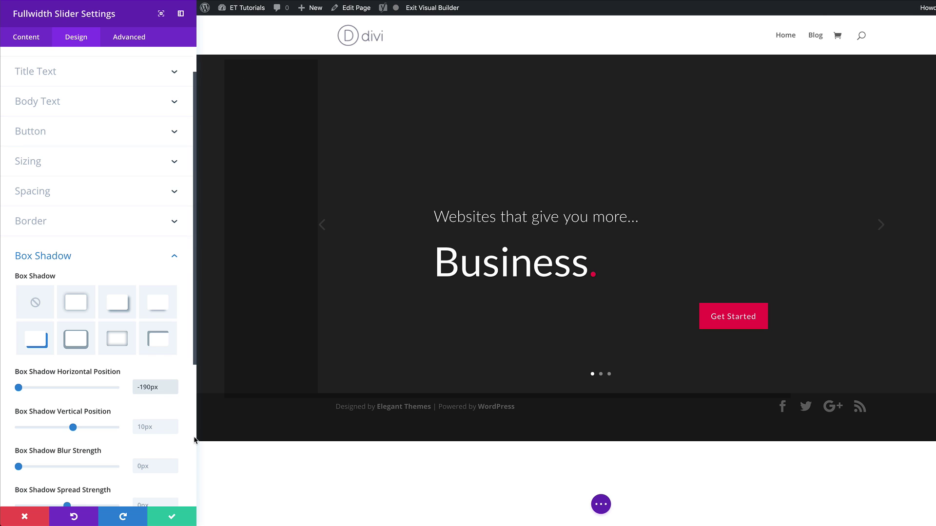
pyautogui.click(157, 426)
pyautogui.write('60')
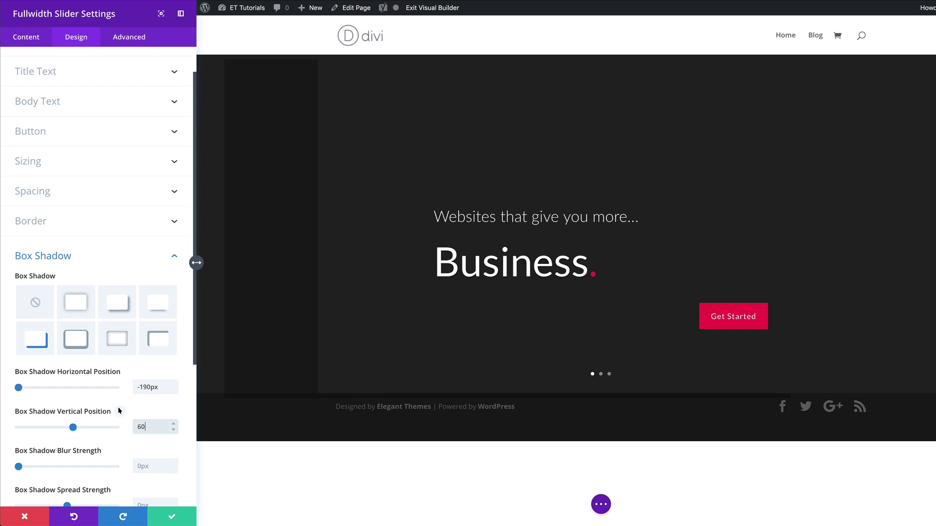
# Set the shadow colour to rgba(0,16,17,0.7)
pyautogui.scroll(-5, 122, 415)
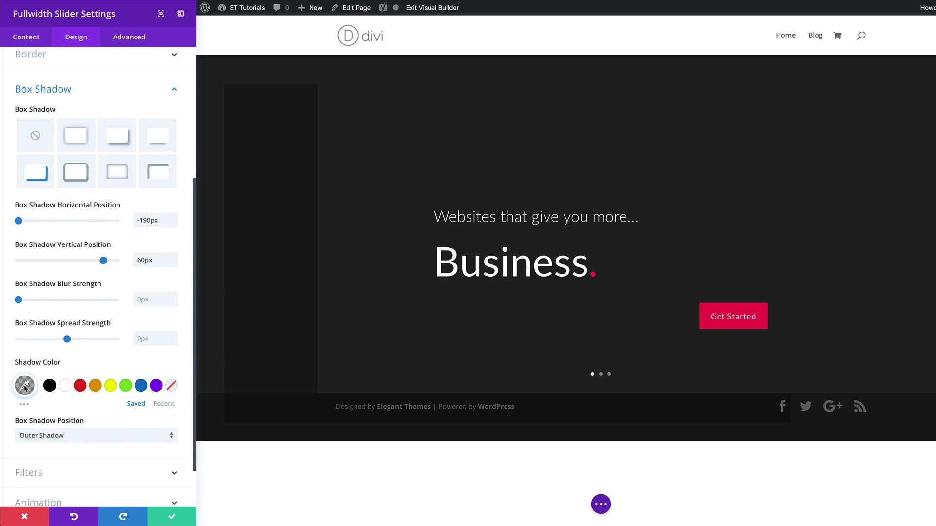
pyautogui.click(25, 388)
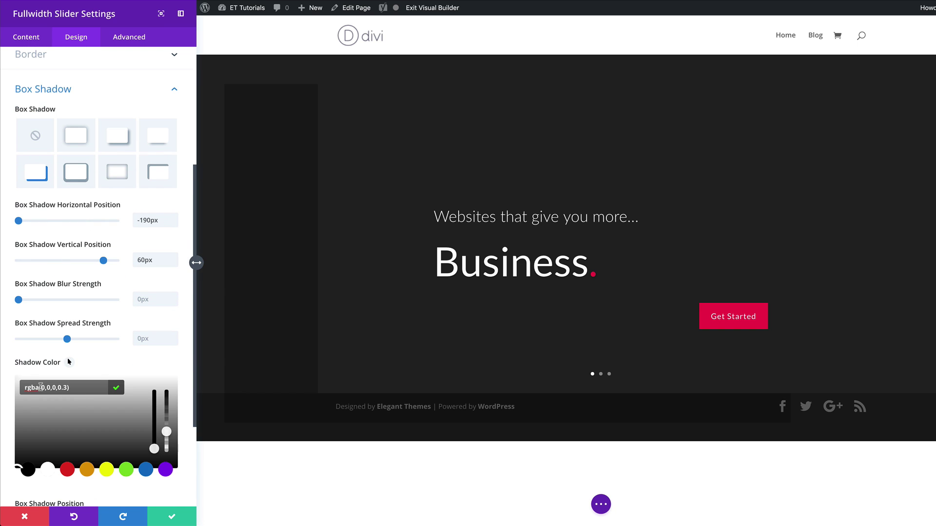
pyautogui.moveTo(41, 388); pyautogui.dragTo(67, 388)
pyautogui.write('0,16,17,0.7')
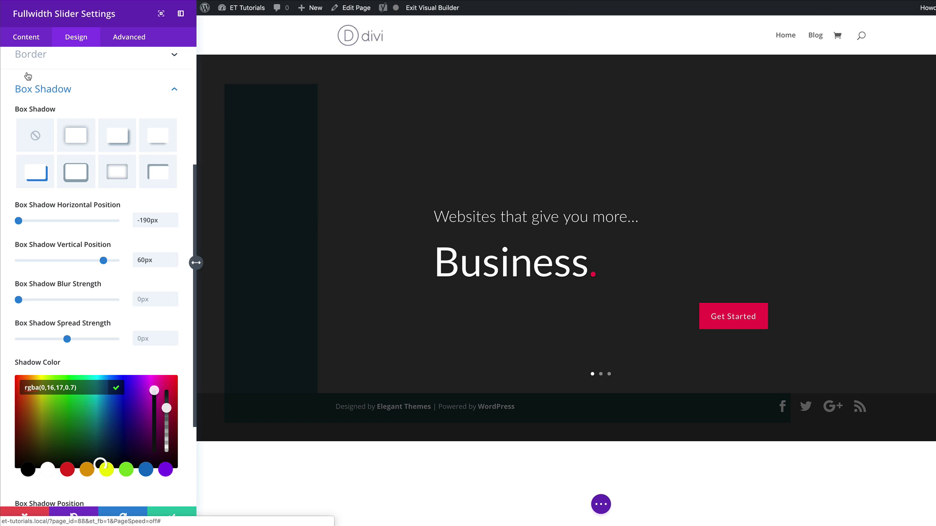
# Set Show Arrows and Show Controls to NO, then save and close the slider settings
pyautogui.click(27, 38)
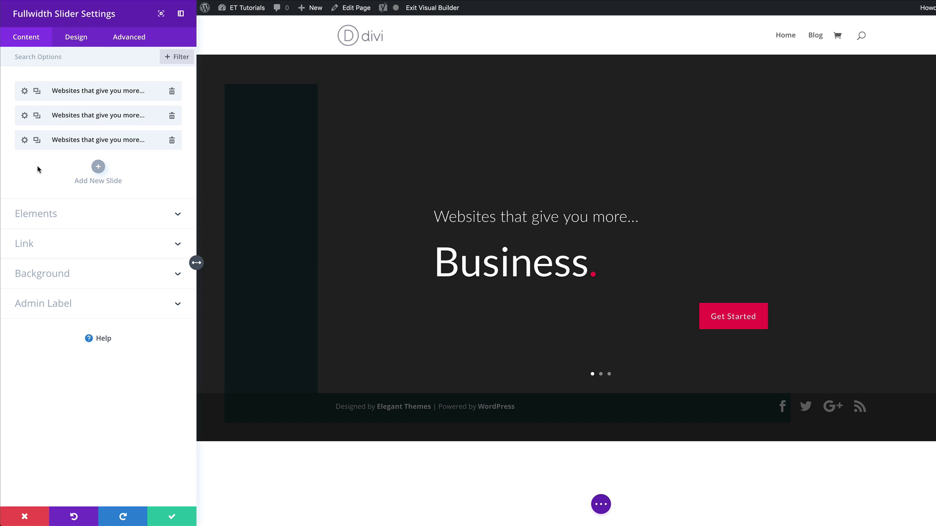
pyautogui.click(43, 214)
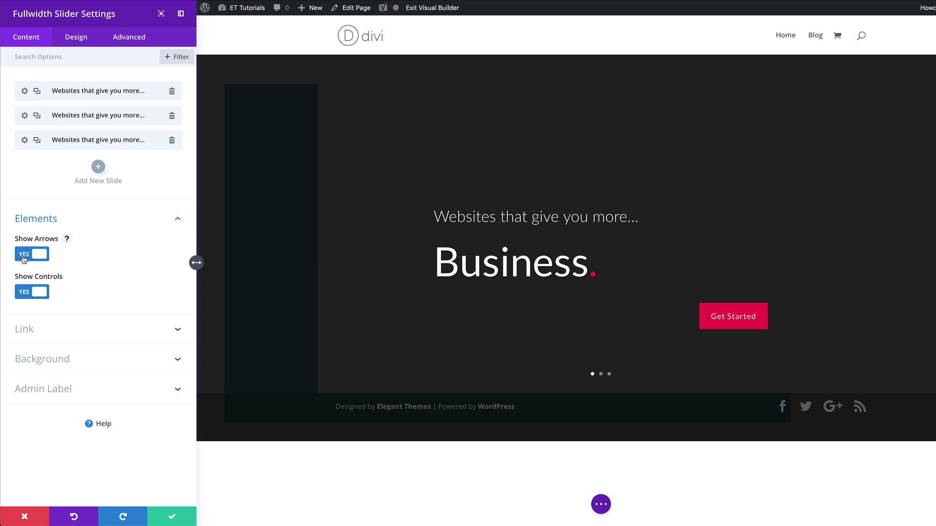
pyautogui.click(24, 254)
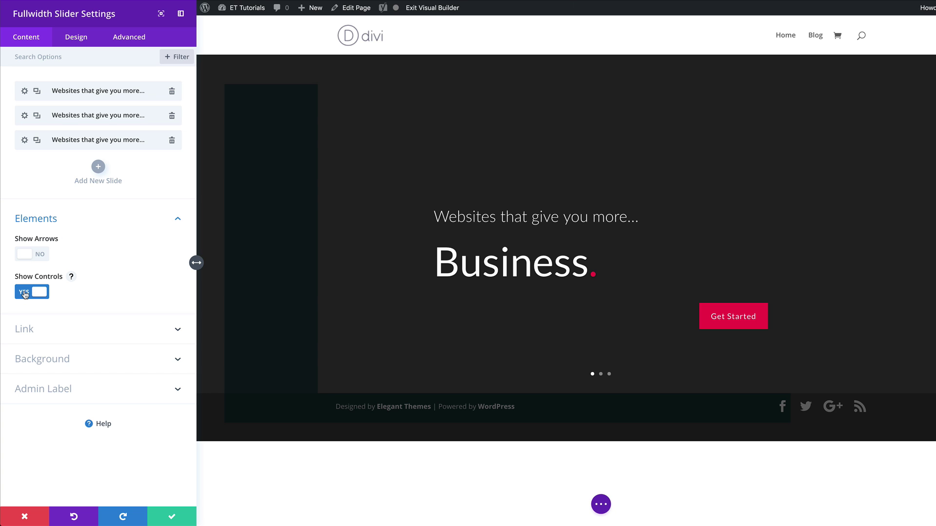
pyautogui.click(25, 293)
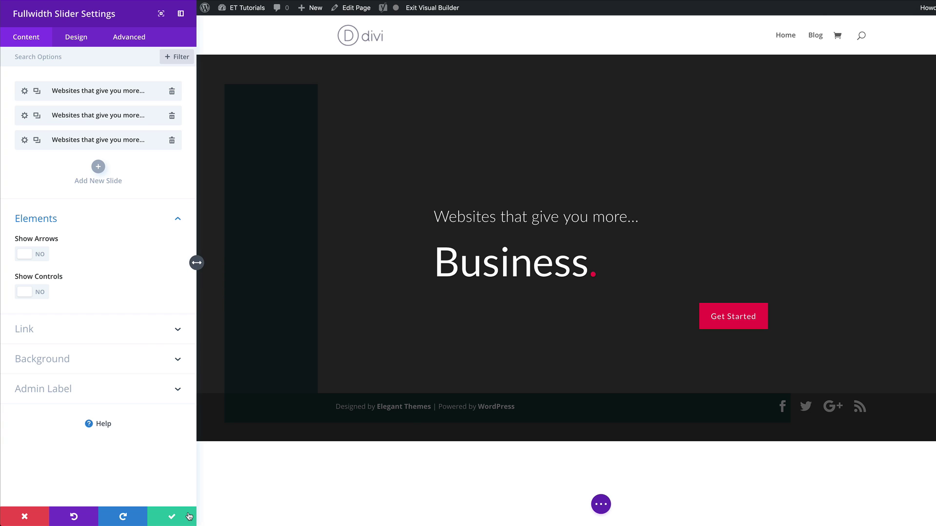
pyautogui.click(174, 518)
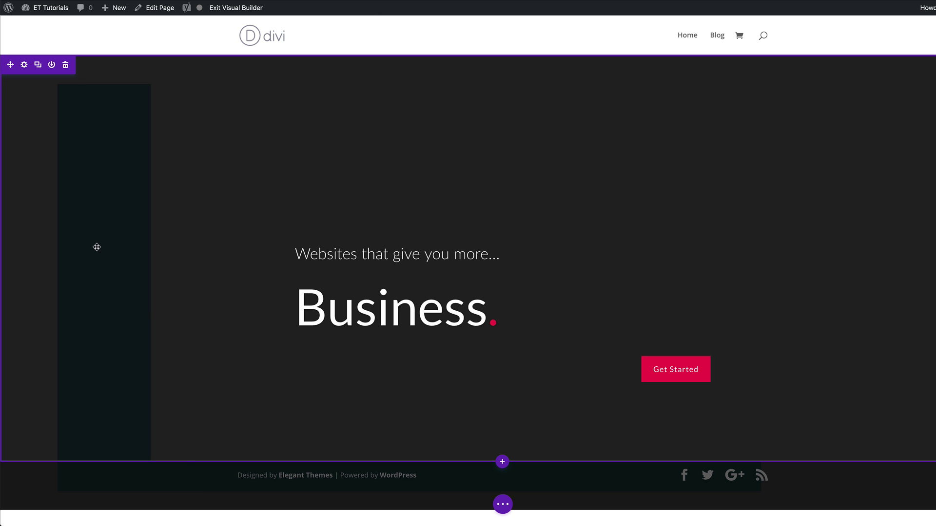
# Set the lampshade photo from the media library as the section's background image
pyautogui.click(25, 65)
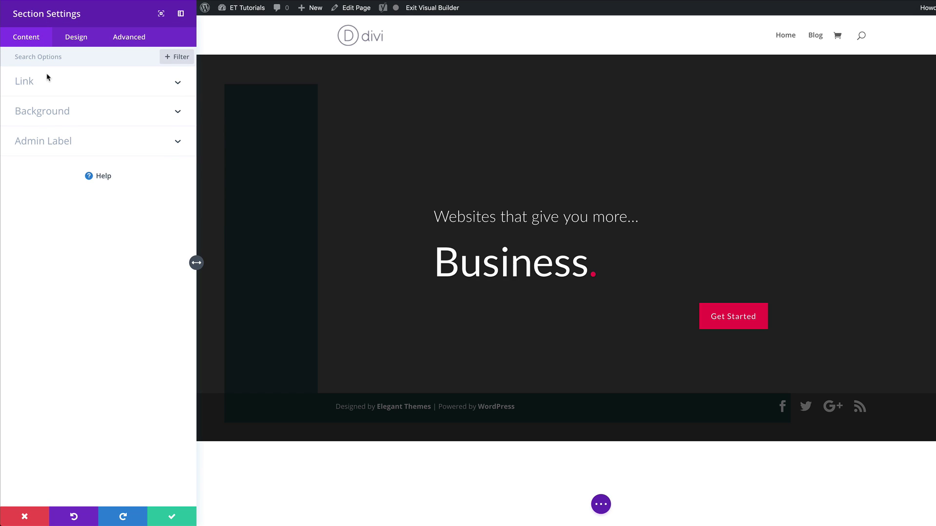
pyautogui.click(60, 113)
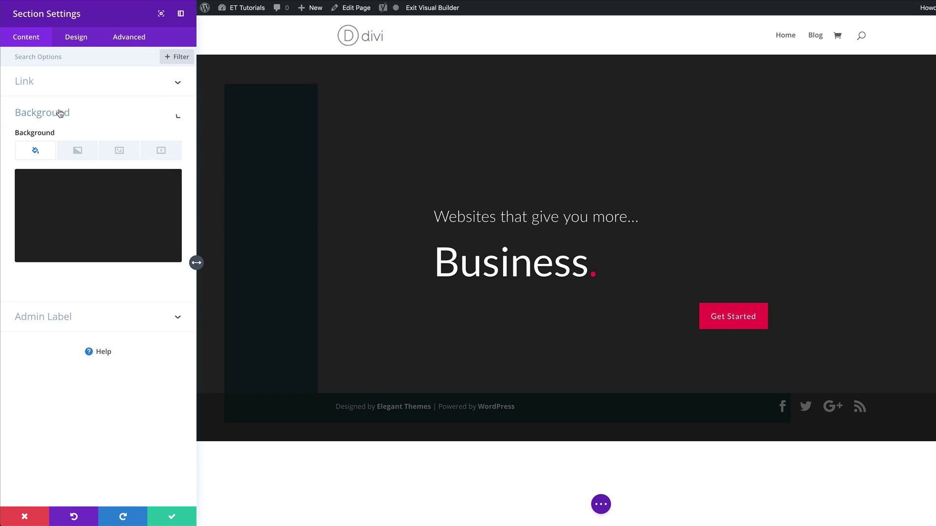
pyautogui.click(111, 153)
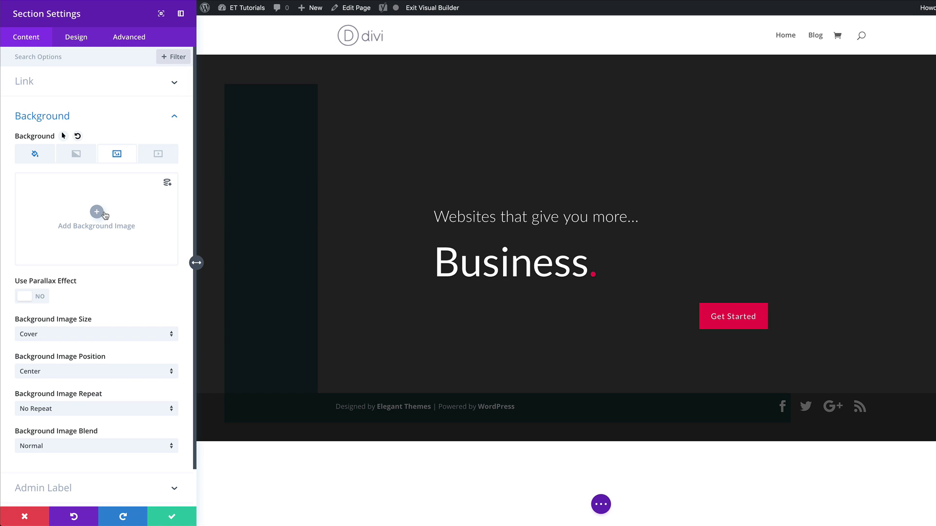
pyautogui.click(99, 213)
pyautogui.click(164, 125)
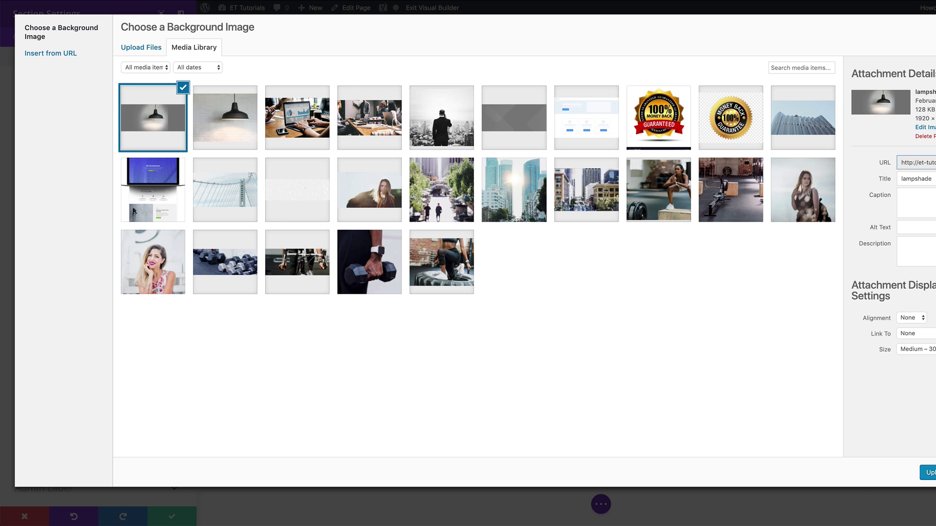
pyautogui.click(927, 473)
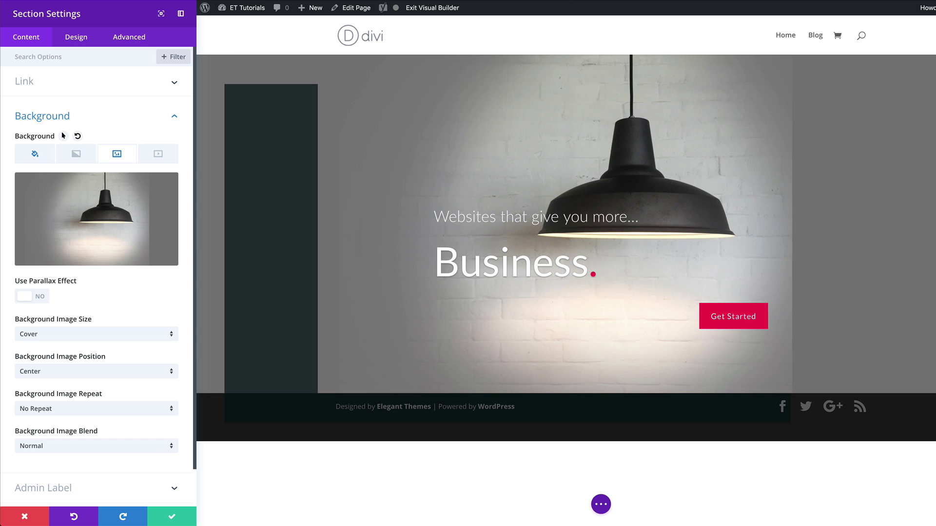
# Add a background gradient running from rgba(0,16,17,0.45) to near-black
pyautogui.click(76, 155)
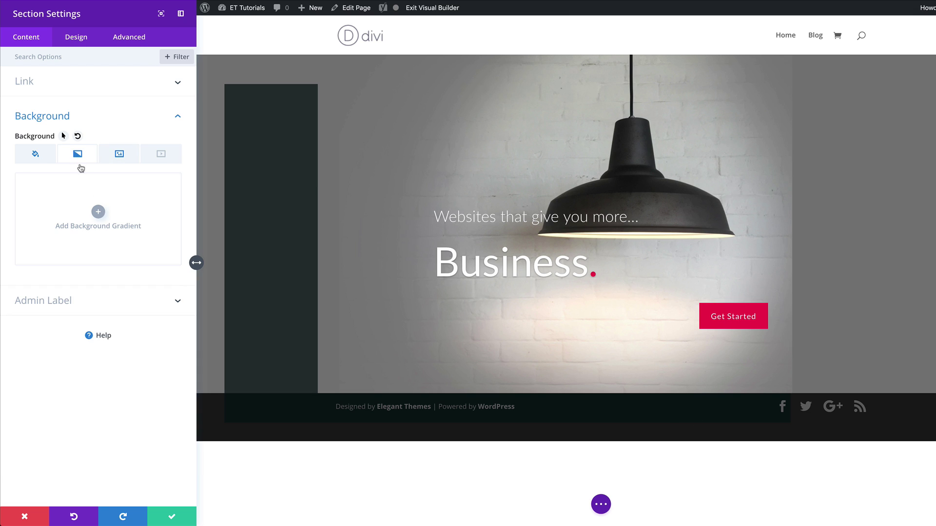
pyautogui.click(99, 213)
pyautogui.click(22, 284)
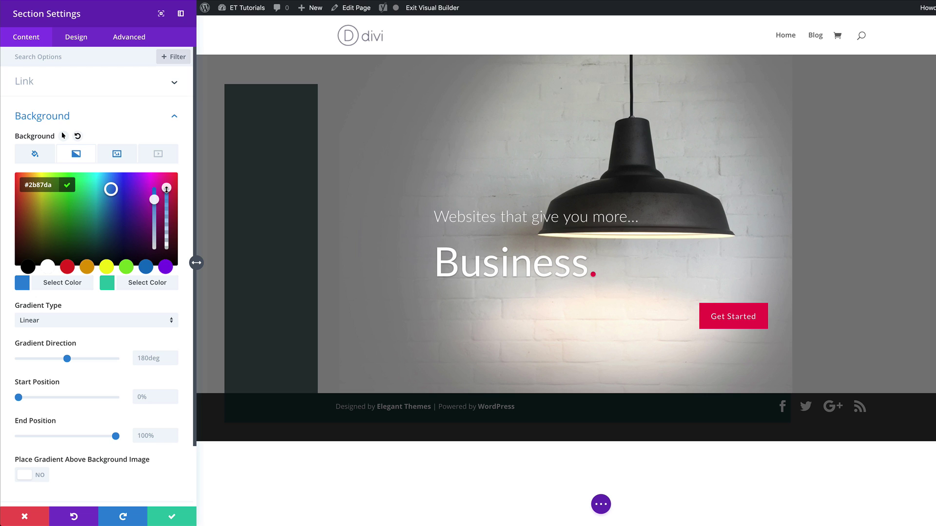
pyautogui.moveTo(167, 193); pyautogui.dragTo(167, 202)
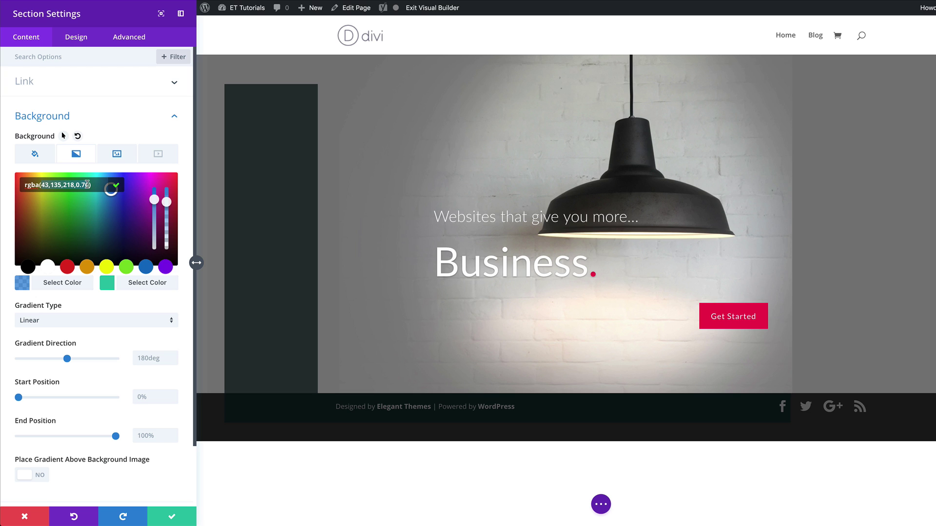
pyautogui.hotkey('ctrl', 'a')
pyautogui.write('rgba(0,16,17,0.45)')
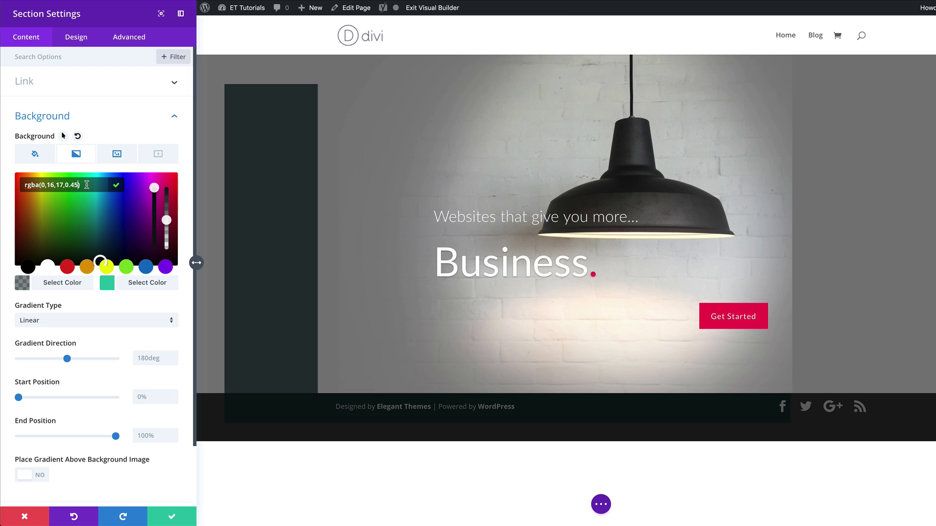
pyautogui.click(108, 286)
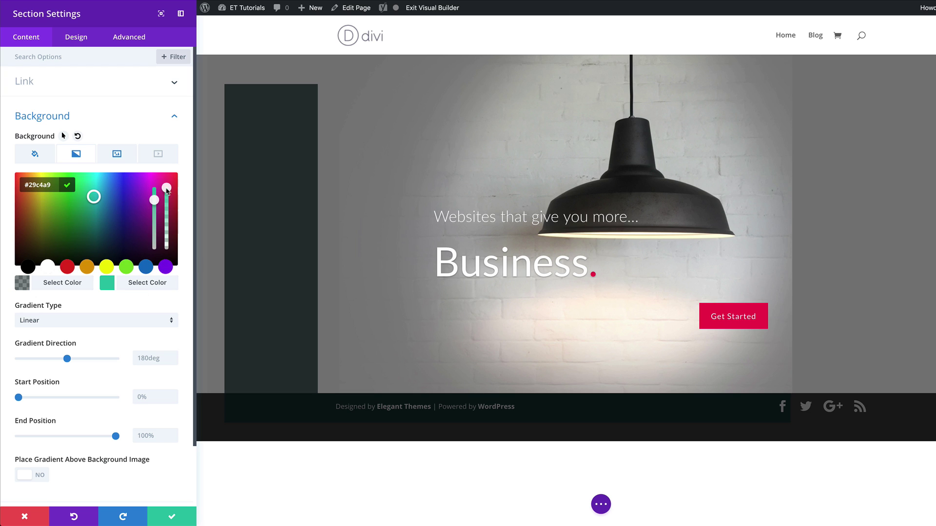
pyautogui.moveTo(166, 189); pyautogui.dragTo(166, 208)
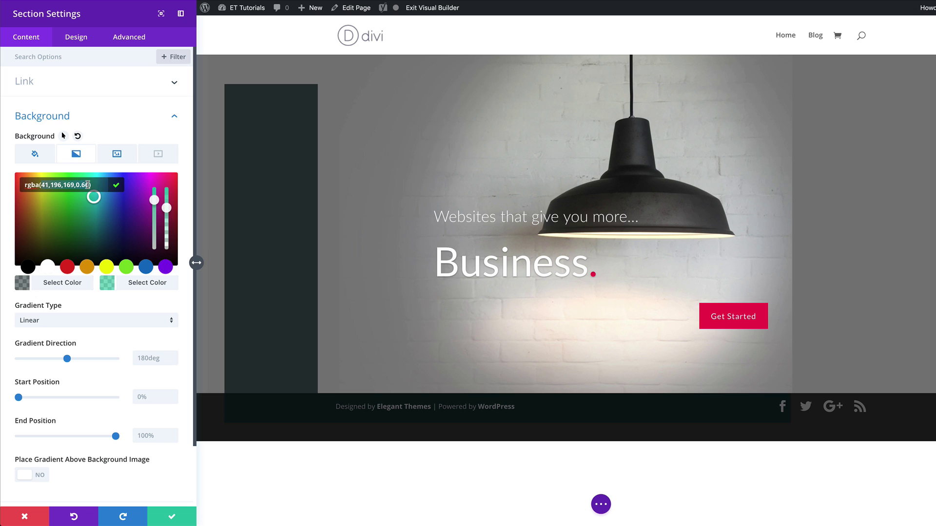
pyautogui.hotkey('ctrl', 'a')
pyautogui.hotkey('ctrl', 'v')
# Set gradient start 34% and end 0%, placed above the background image
pyautogui.click(148, 400)
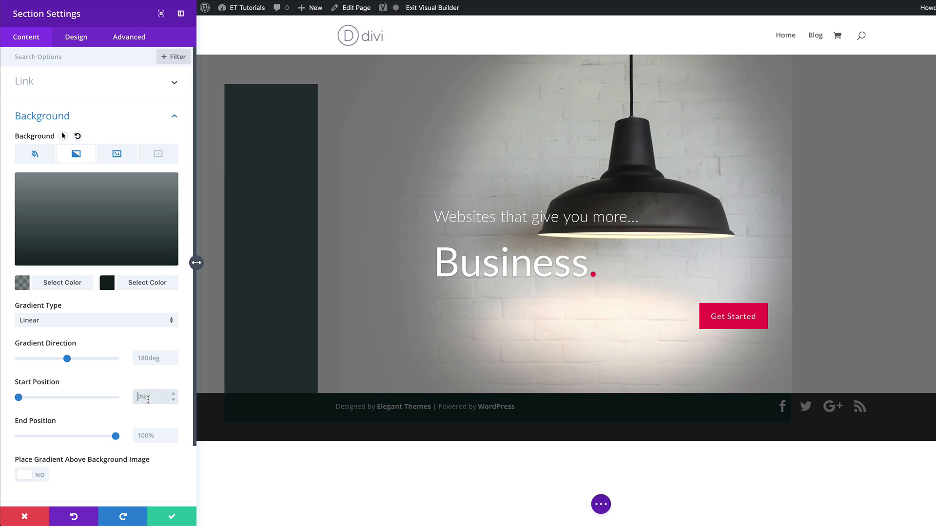
pyautogui.write('34')
pyautogui.click(145, 435)
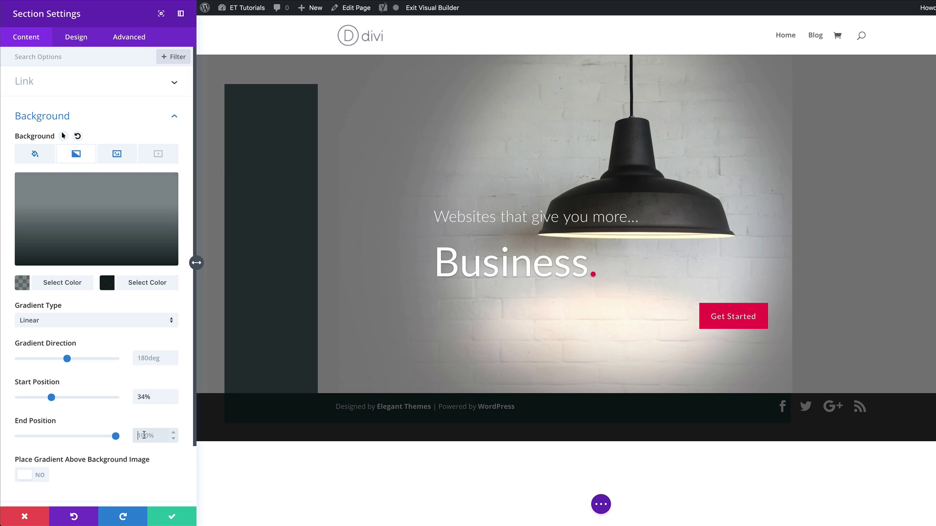
pyautogui.hotkey('ctrl', 'a')
pyautogui.write('0%')
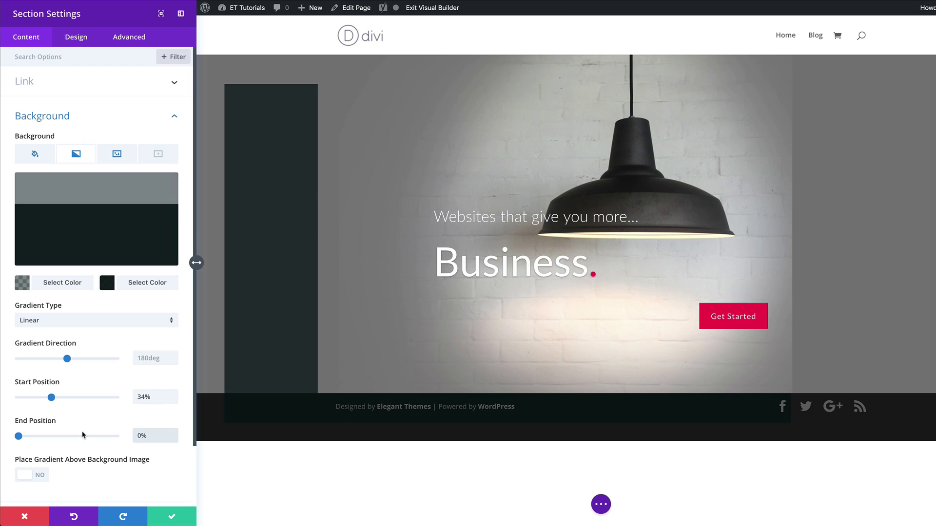
pyautogui.scroll(-1, 102, 454)
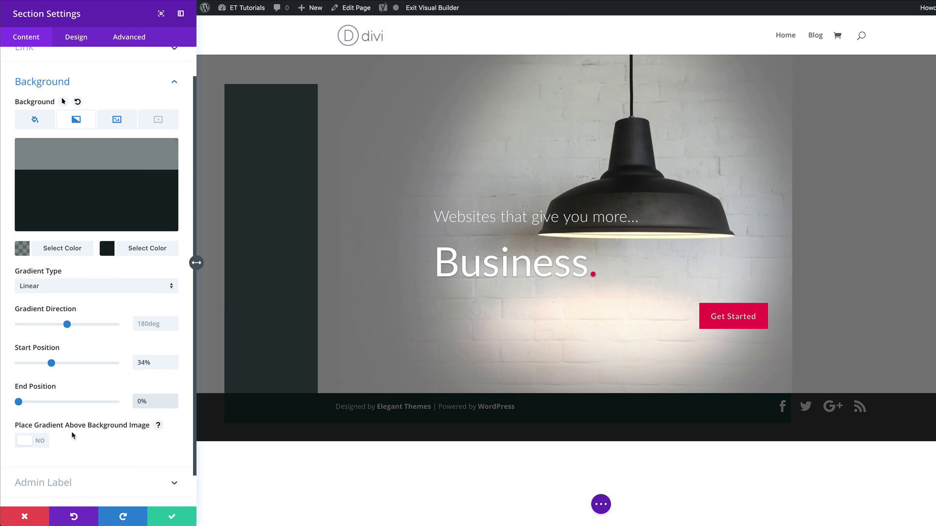
pyautogui.click(43, 445)
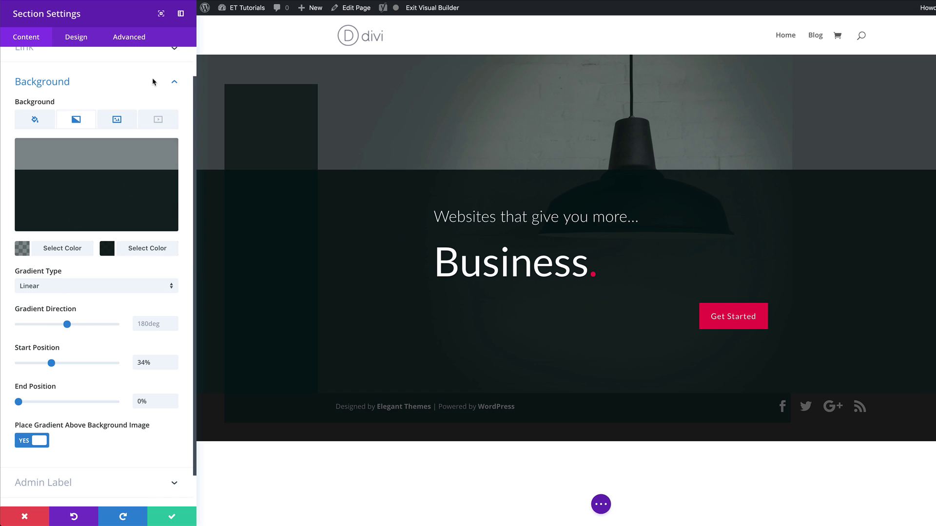
# Give the section a 5vw #001011 right border and save its settings
pyautogui.click(76, 41)
pyautogui.click(60, 204)
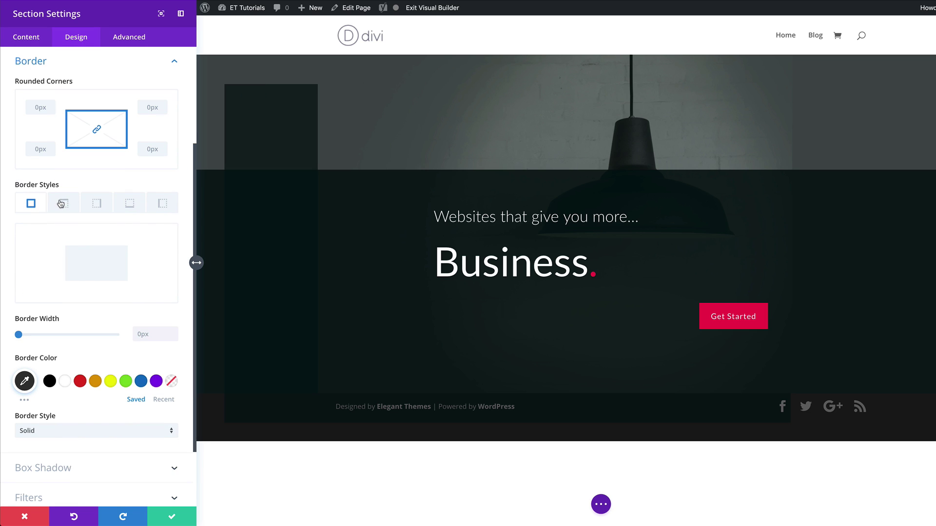
pyautogui.click(102, 205)
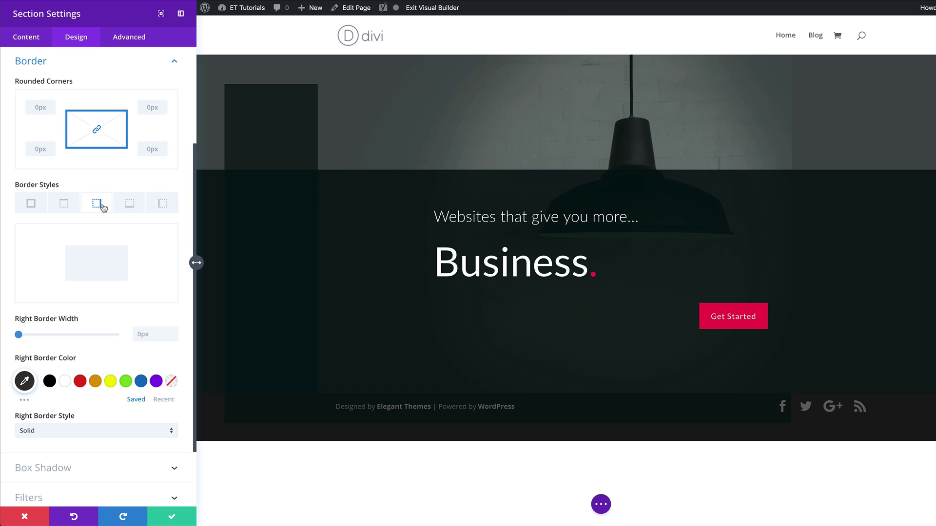
pyautogui.click(142, 332)
pyautogui.write('5vw')
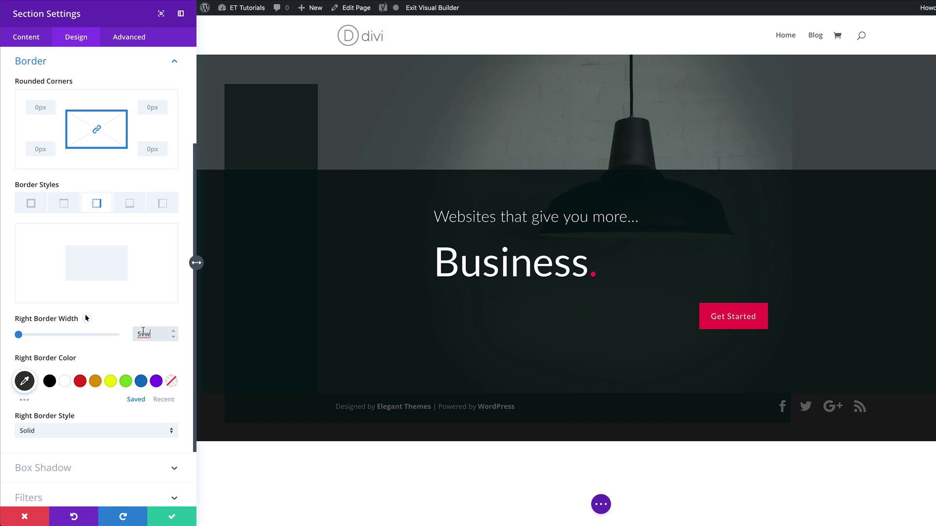
pyautogui.click(25, 381)
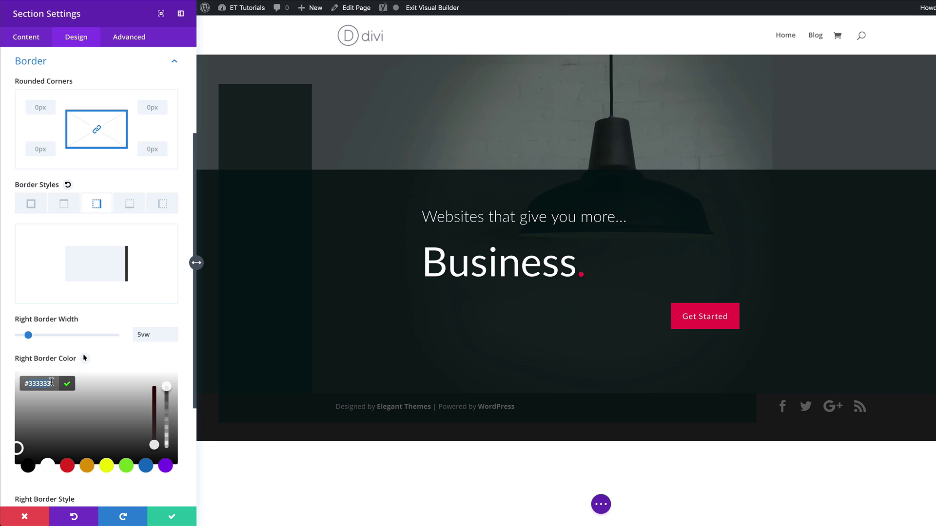
pyautogui.write('#001011')
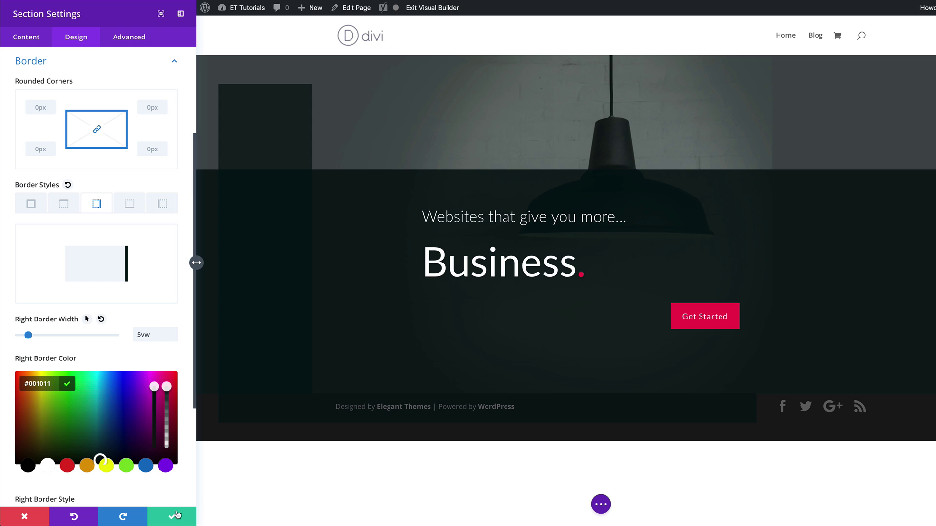
pyautogui.click(176, 516)
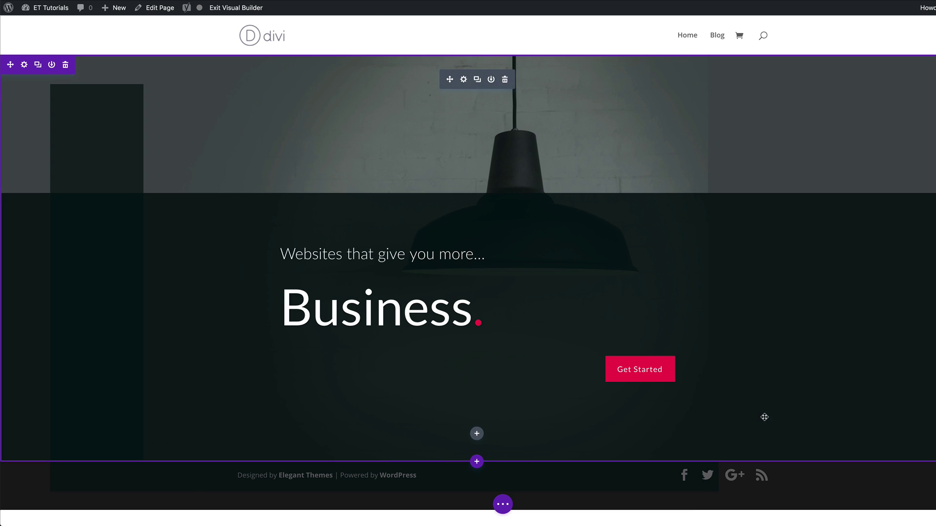